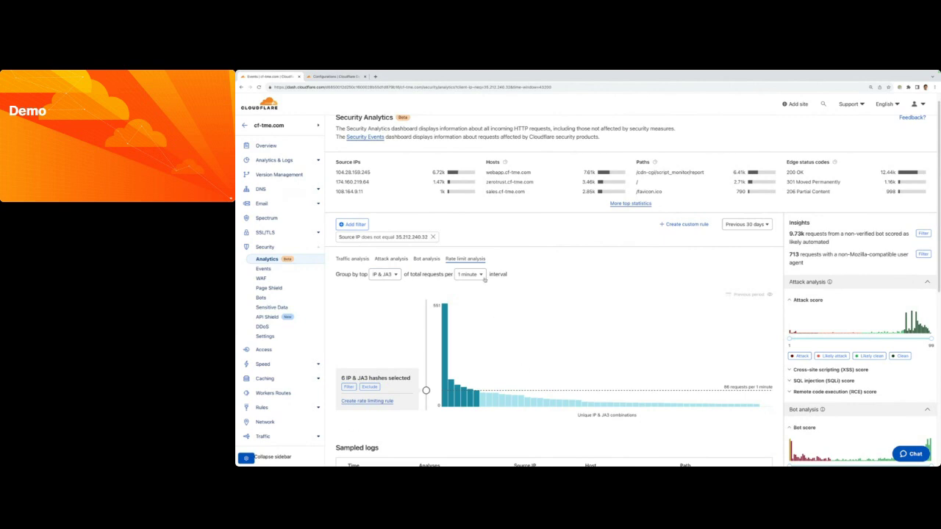
Review the available time intervals and grouping options for the rate limit analysis
click(480, 277)
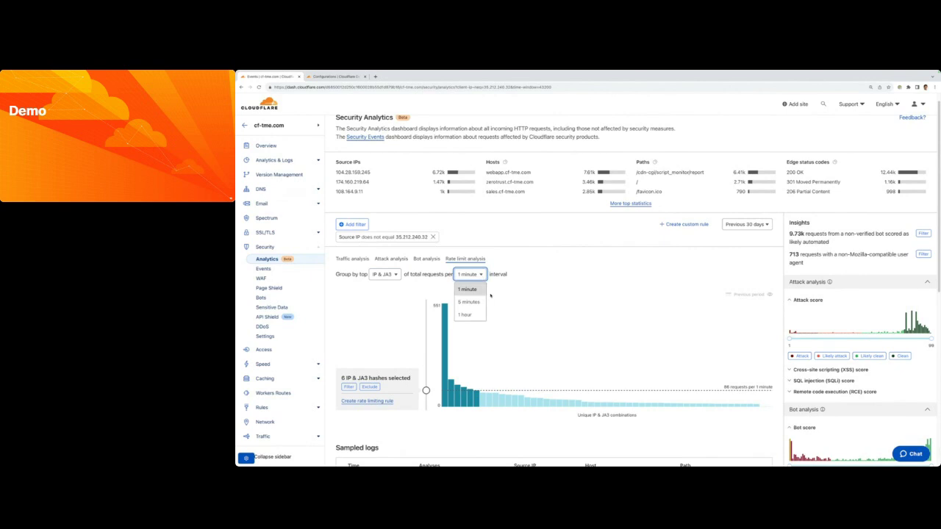
click(582, 290)
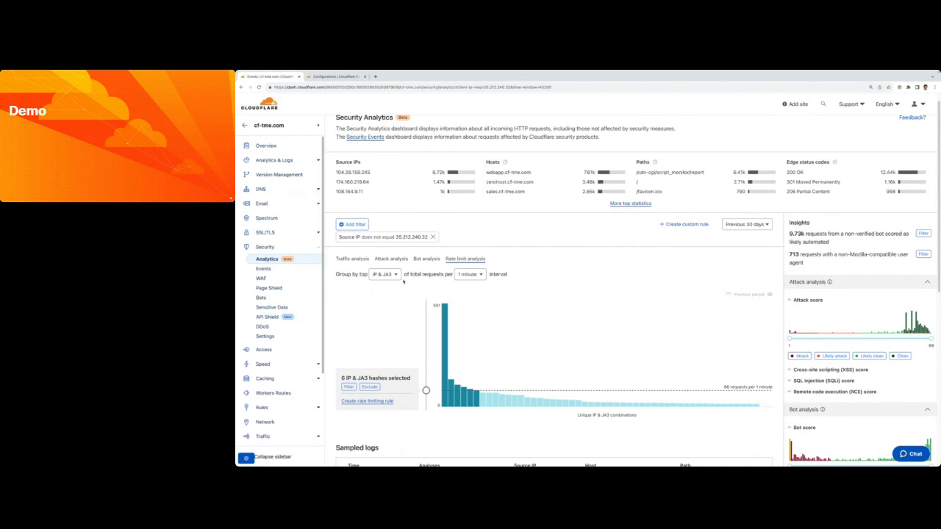
click(395, 275)
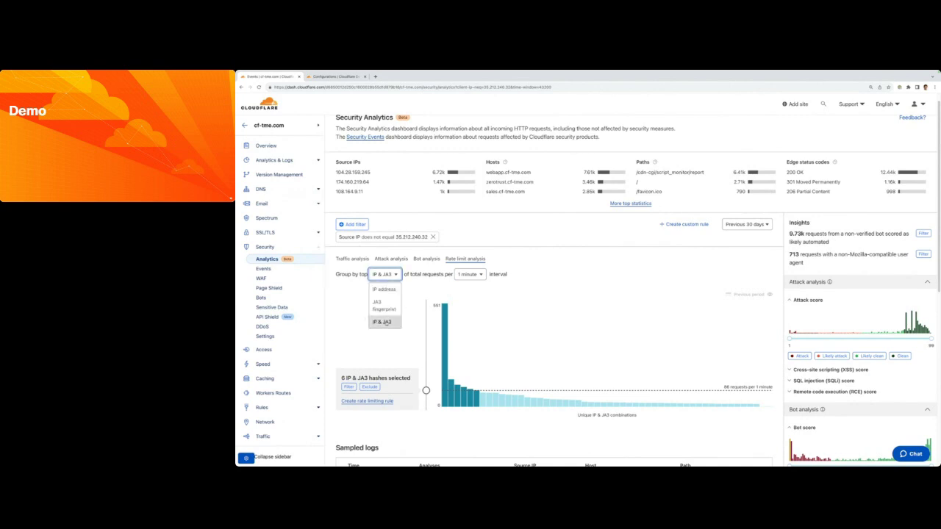
click(602, 309)
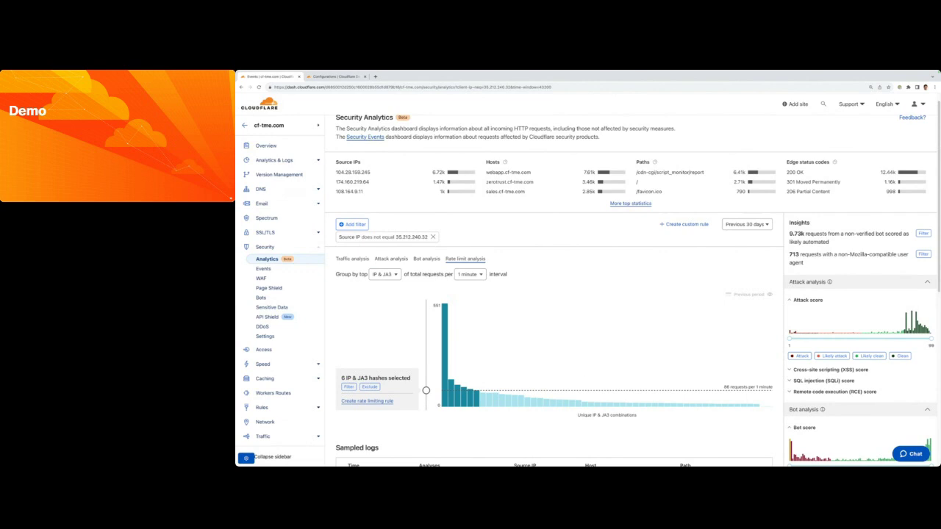
Start a rate limiting rule from the selected IP & JA3 hashes and choose to throttle requests over the maximum configured rate
scroll(556, 302, down, 1)
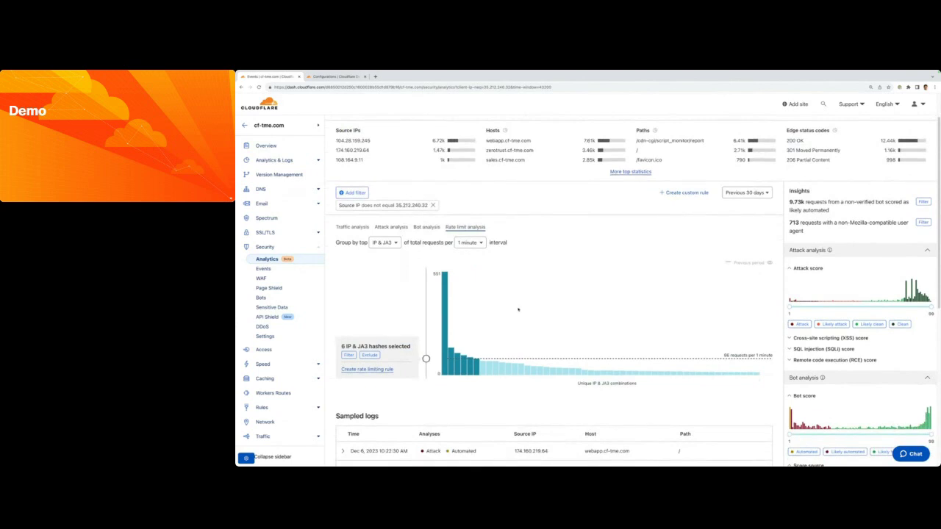
click(382, 370)
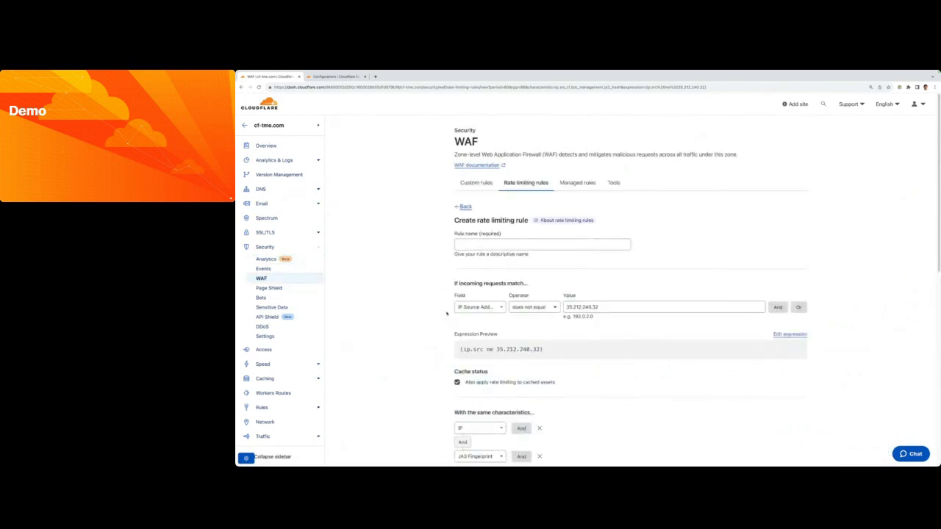
scroll(532, 357, down, 3)
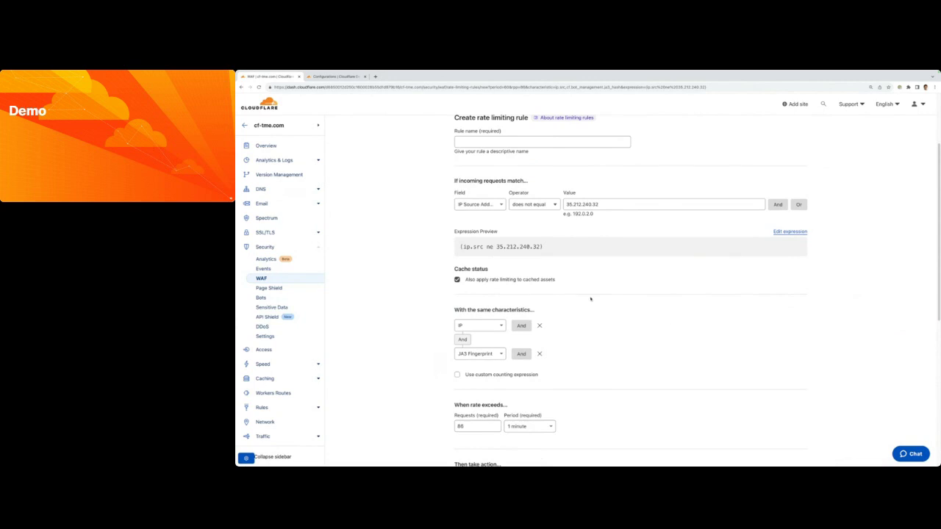
scroll(445, 336, down, 4)
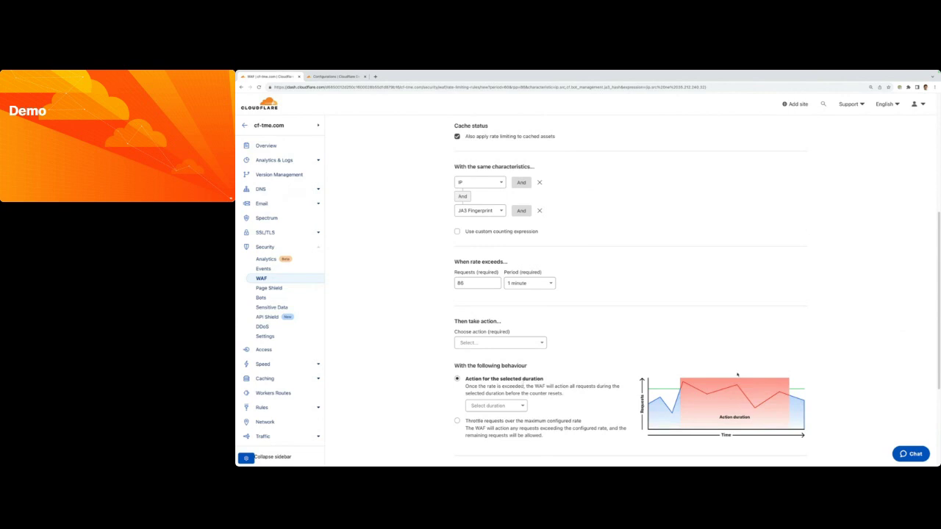
scroll(728, 352, down, 1)
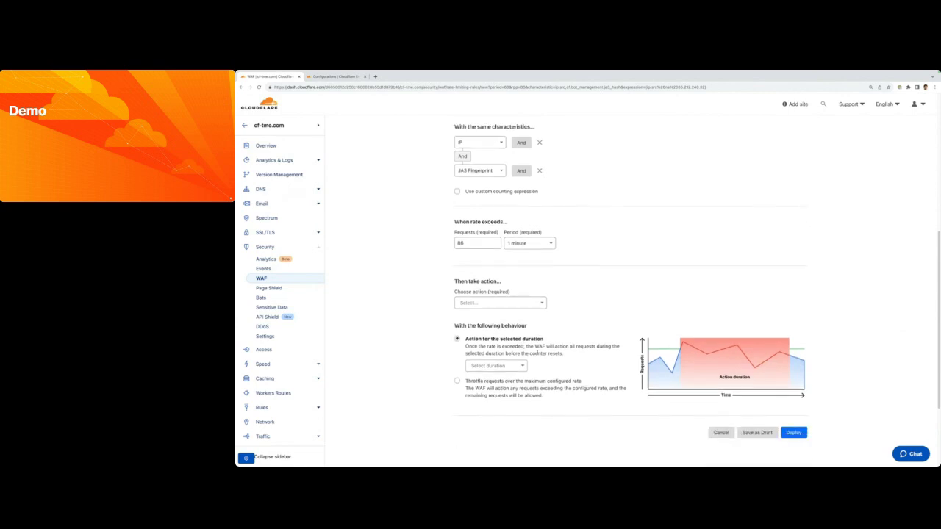
click(457, 381)
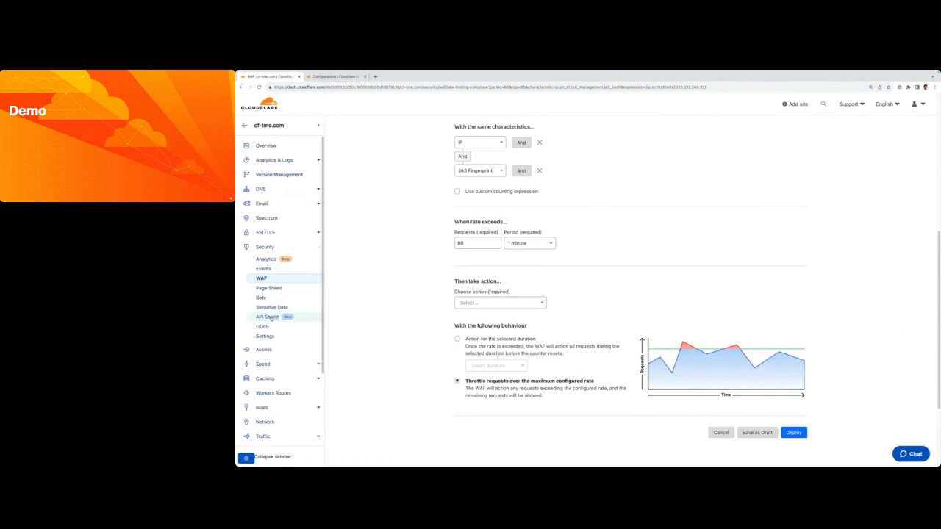
From API Shield, open the recommended rate limiting rule for the /v1/browse/new-releases endpoint and examine its match criteria, characteristics and rate
click(270, 317)
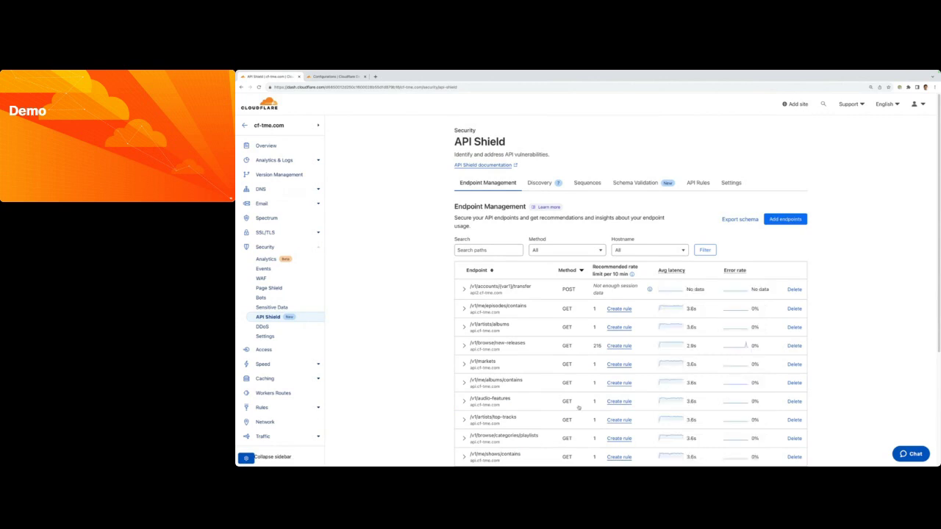
scroll(579, 408, down, 1)
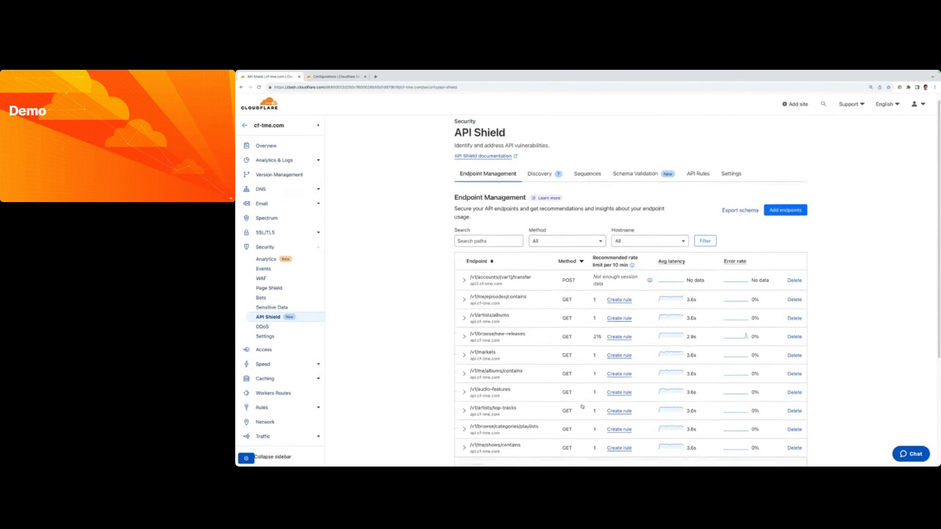
click(619, 337)
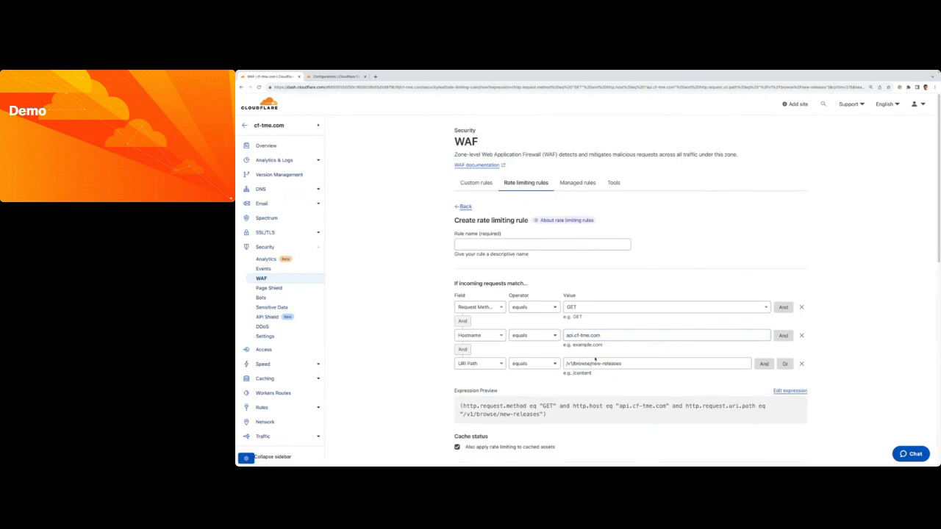
scroll(595, 359, down, 3)
scroll(588, 361, up, 1)
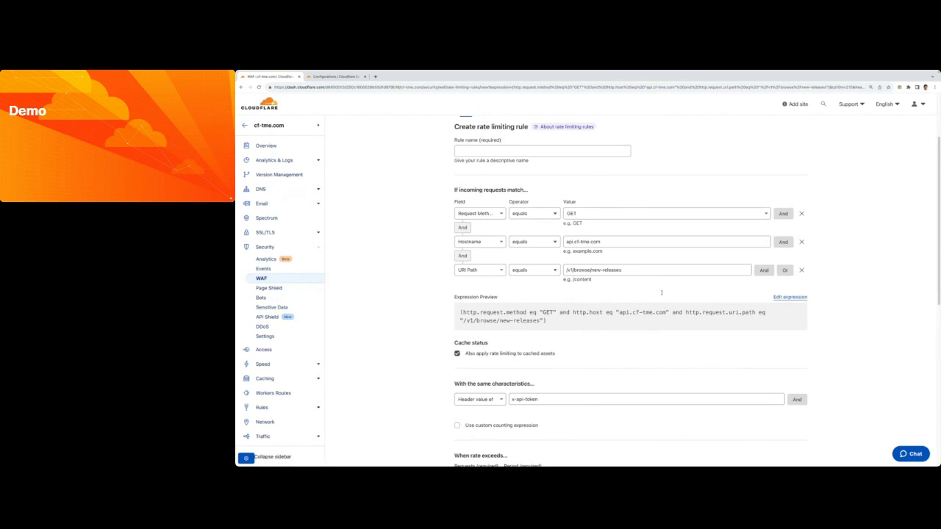
scroll(500, 325, down, 1)
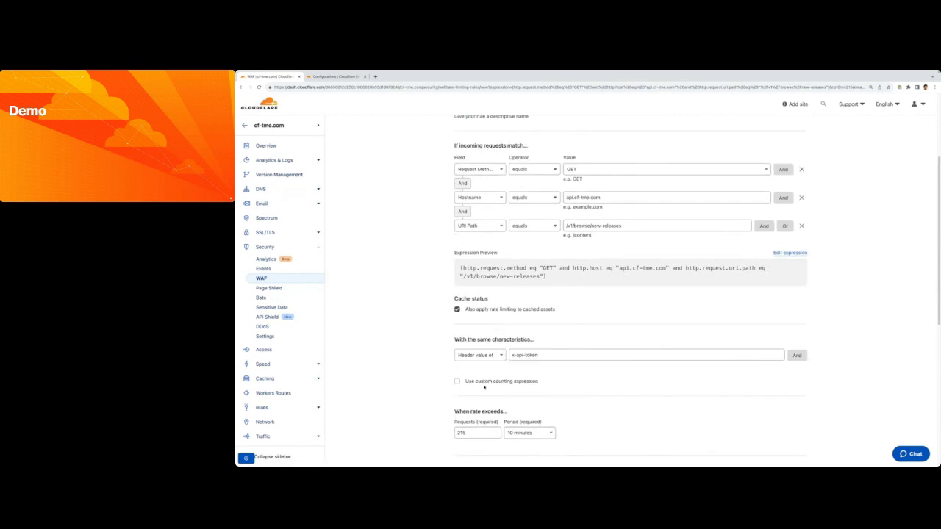
Show the attack analysis in Security Analytics for the previous 30 days
click(267, 259)
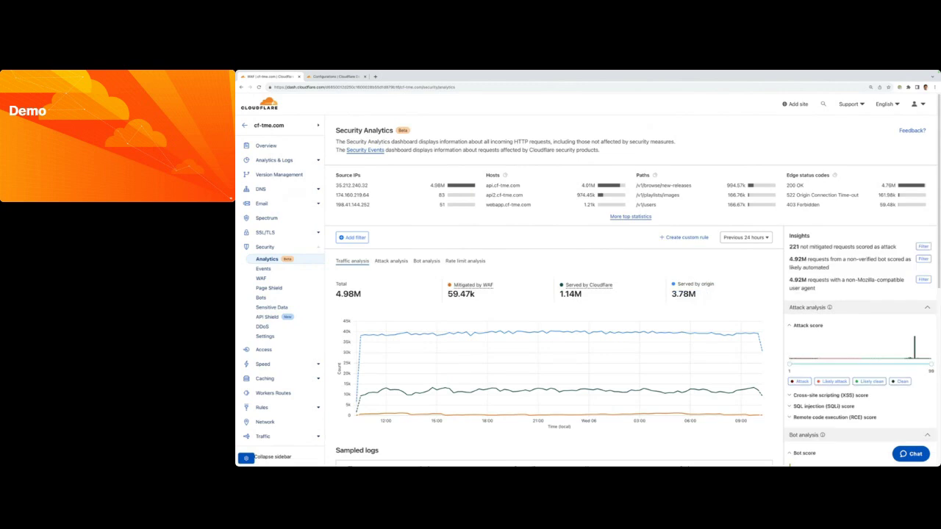
click(392, 263)
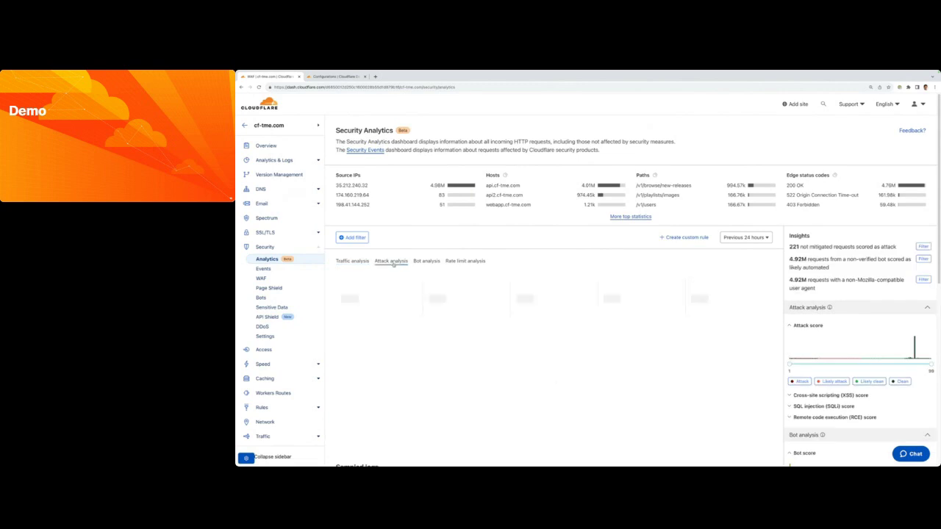
click(746, 237)
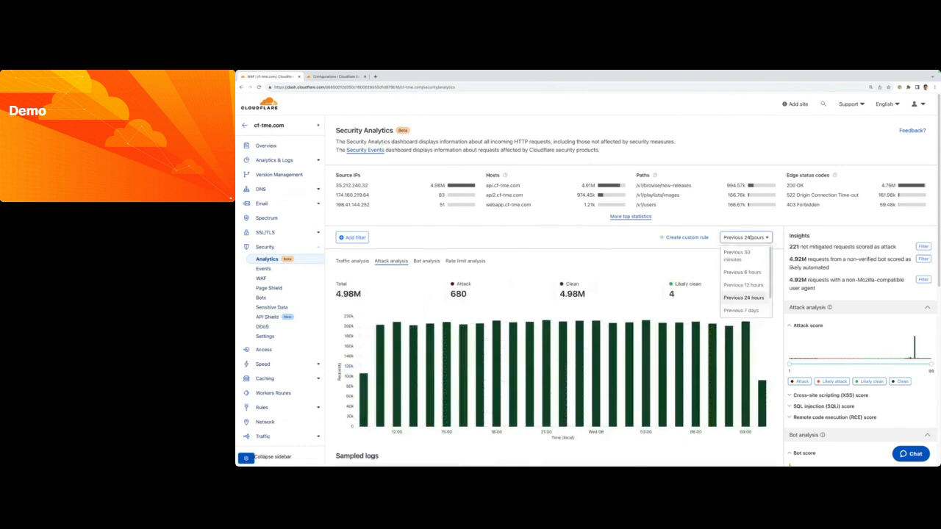
scroll(746, 287, down, 2)
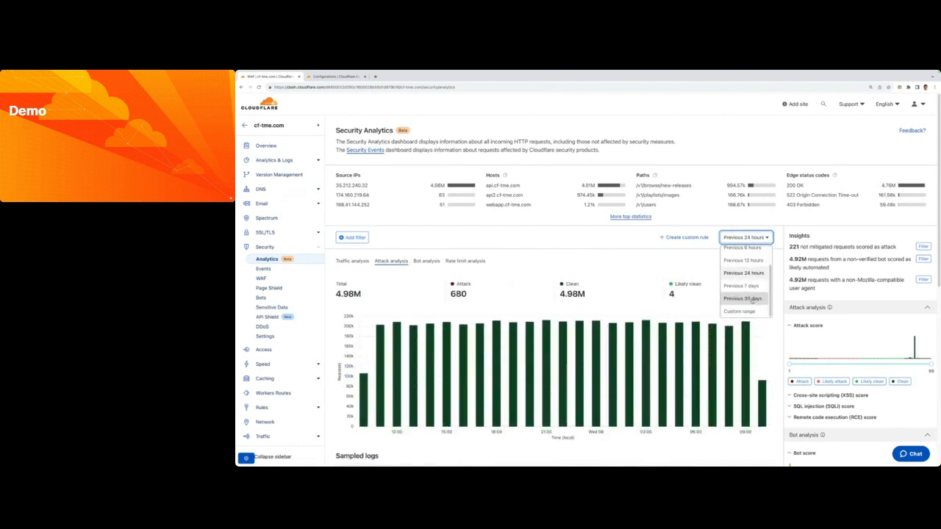
click(742, 308)
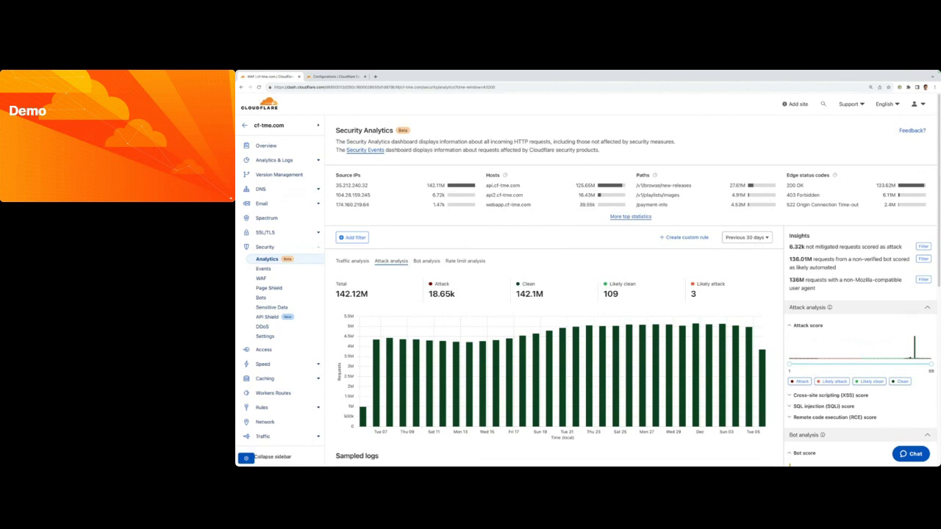
Expand the cross-site scripting (XSS) score and examine the attack chart, bot scores and sampled logs
scroll(834, 303, down, 1)
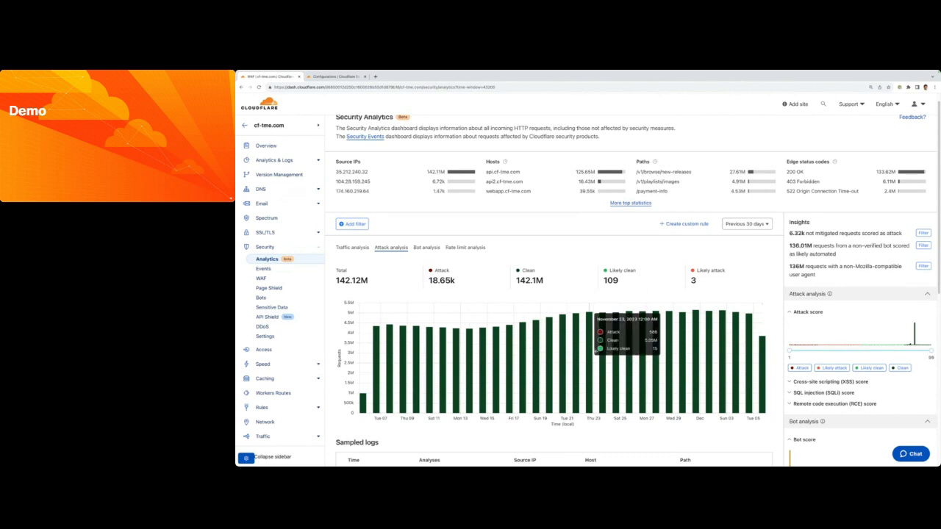
scroll(672, 350, down, 1)
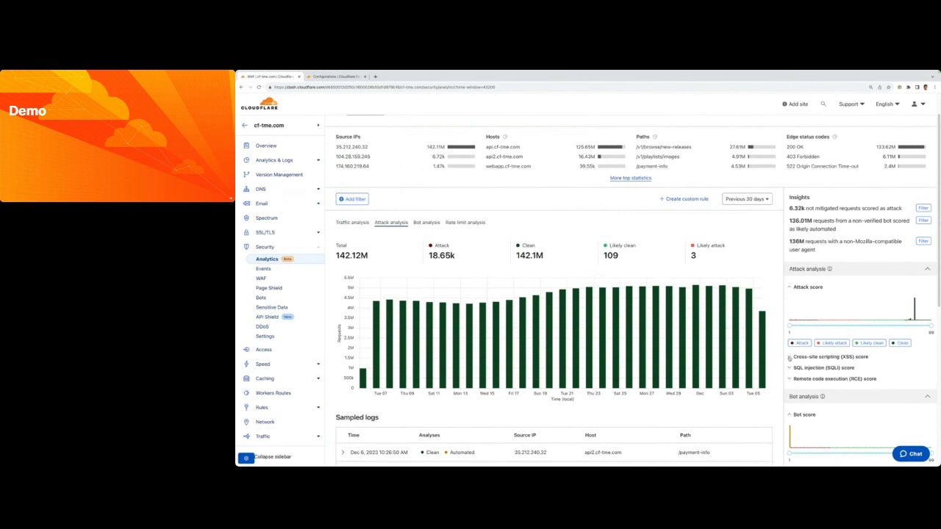
click(789, 357)
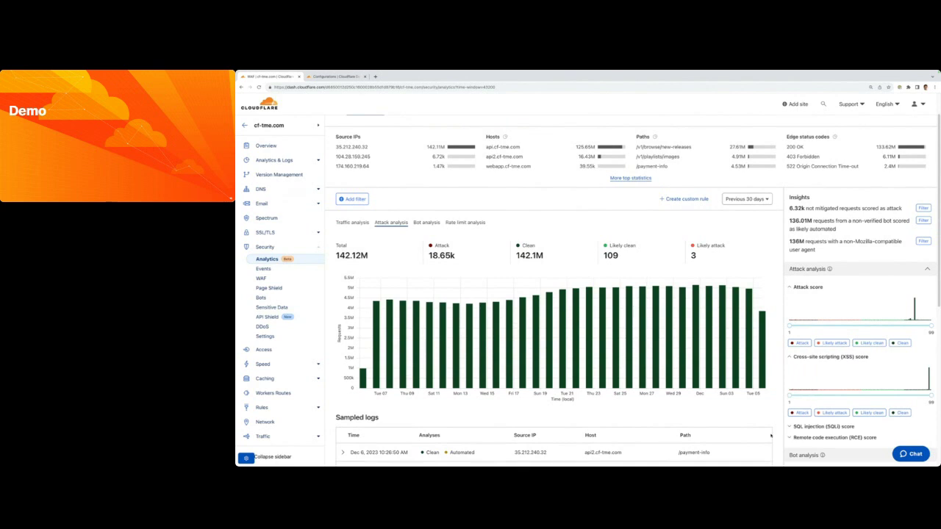
scroll(851, 419, down, 3)
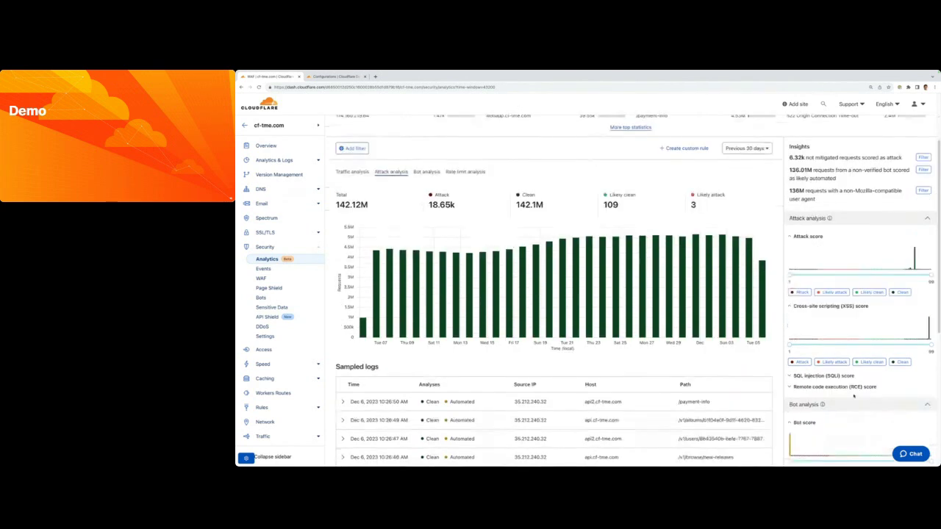
scroll(853, 395, down, 3)
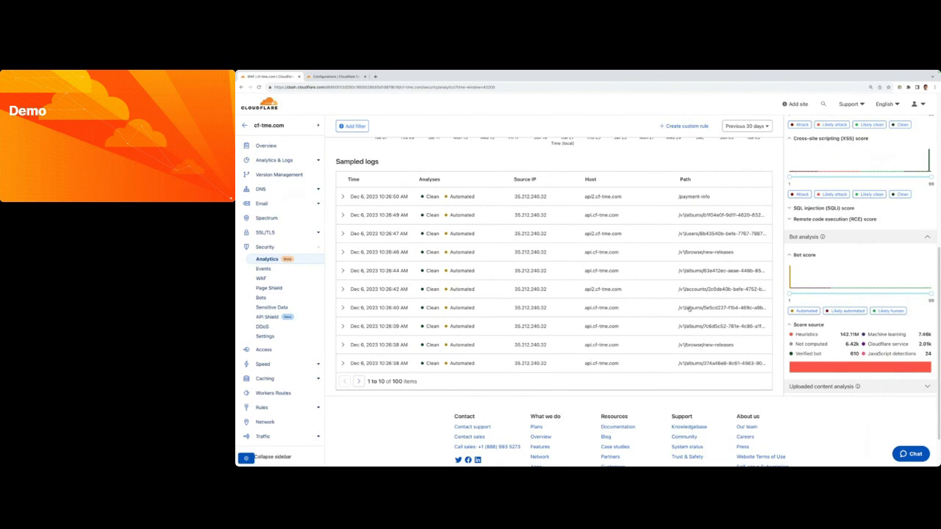
scroll(720, 301, up, 5)
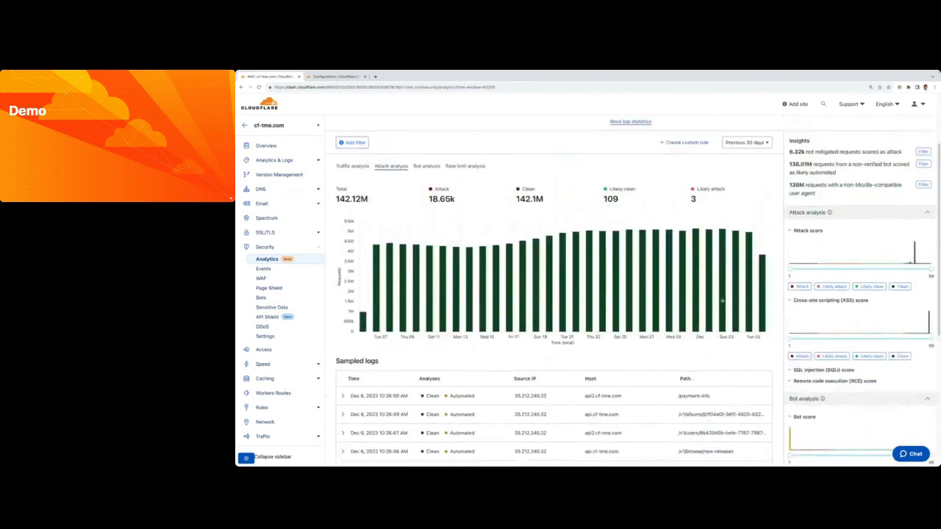
scroll(723, 300, up, 2)
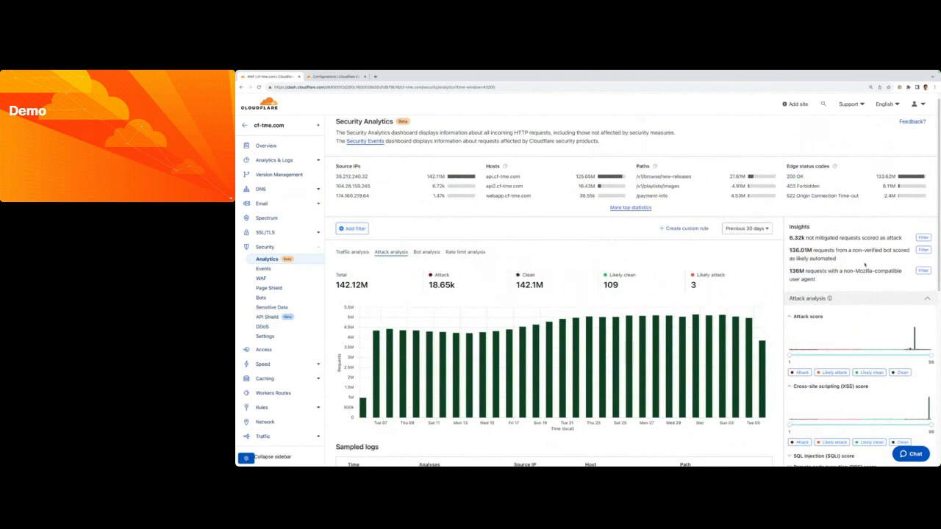
Filter the analytics to the not mitigated requests scored as attack
click(922, 237)
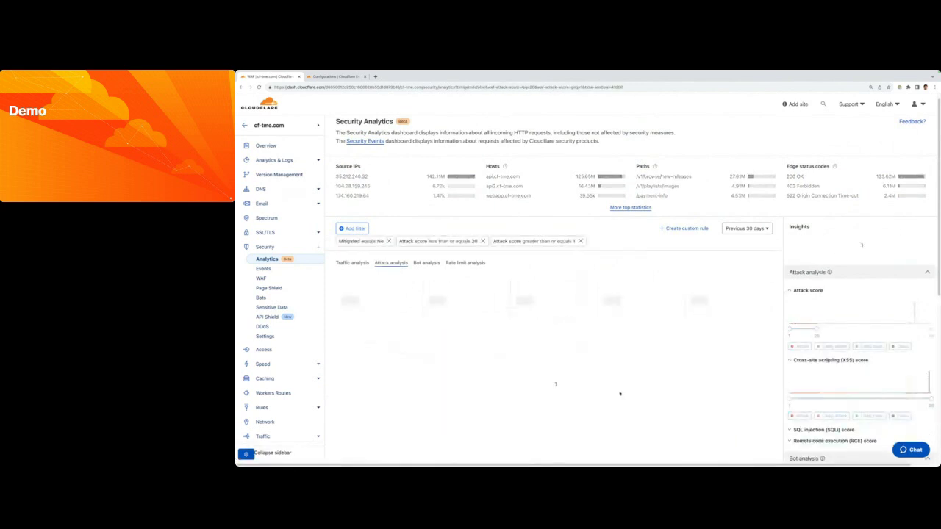
scroll(653, 355, down, 3)
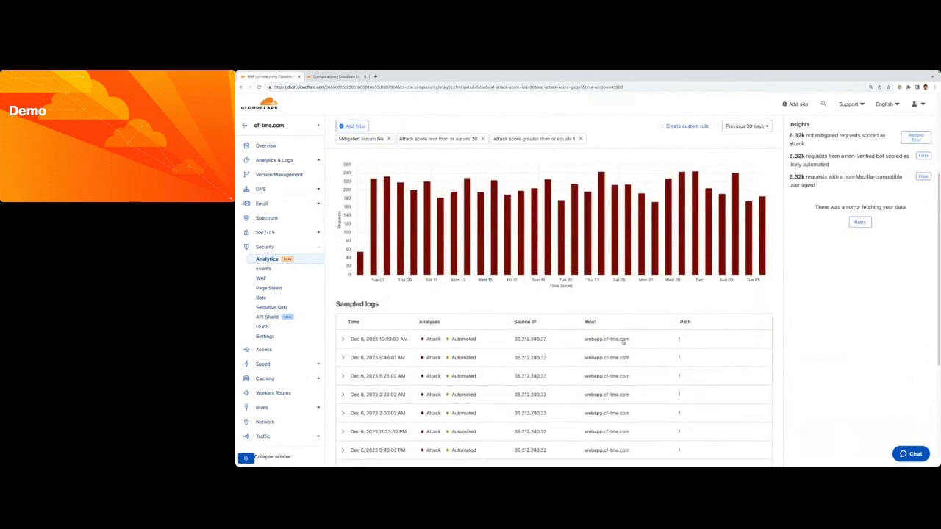
scroll(623, 340, down, 1)
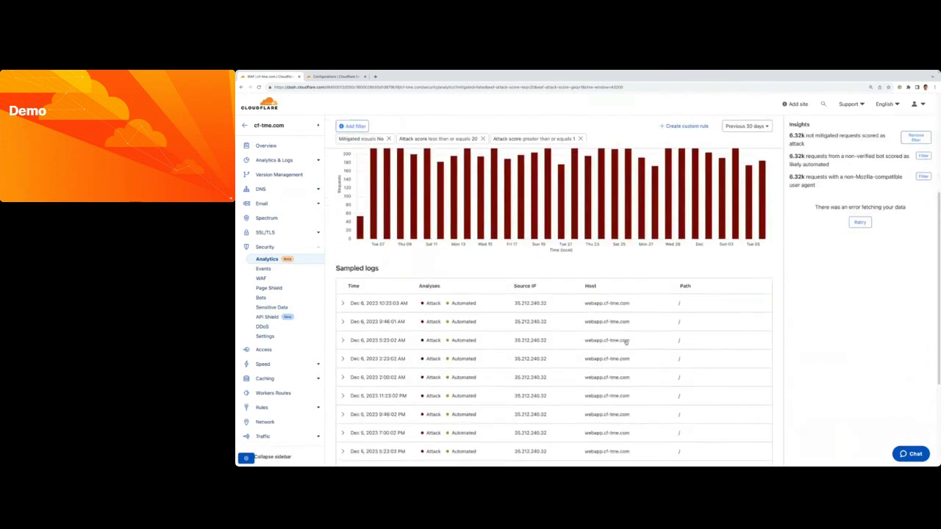
Expand the newest sampled attack log and examine its edge response, request analyses and request details
click(342, 303)
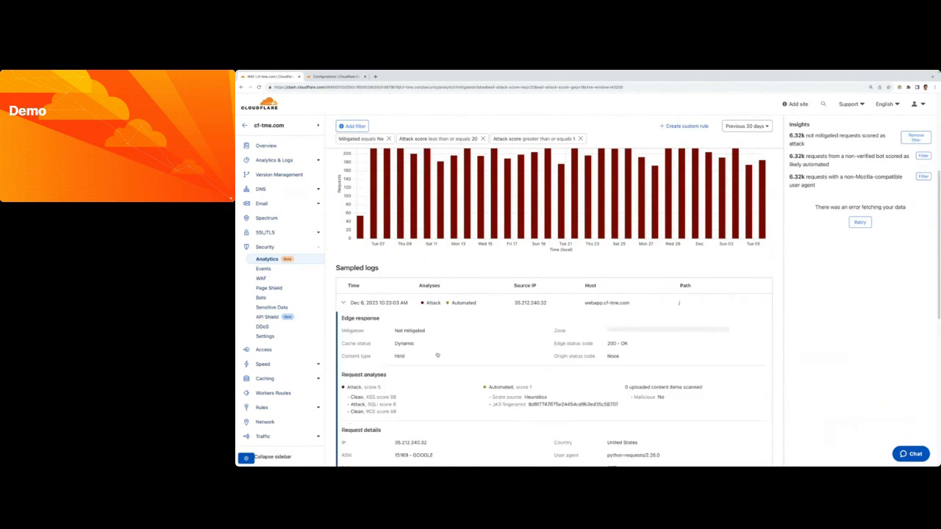
scroll(443, 352, down, 2)
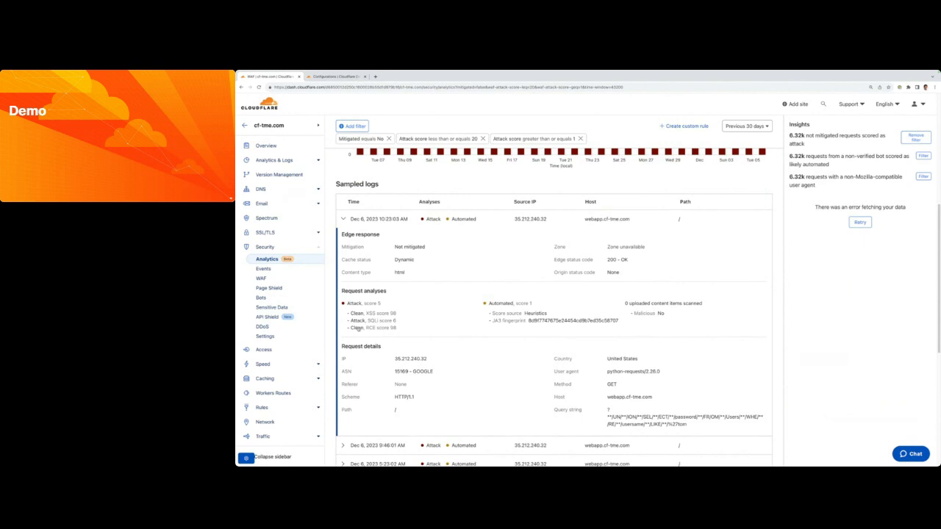
scroll(386, 343, down, 1)
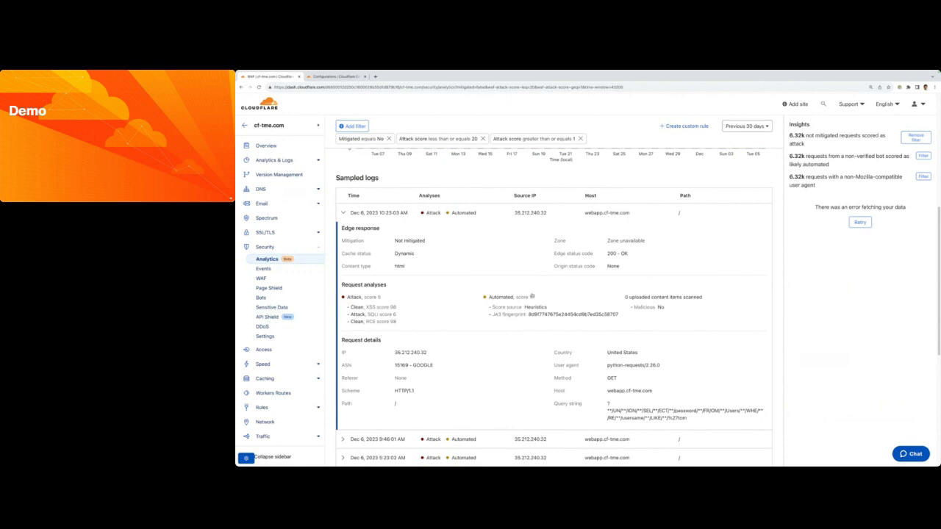
scroll(448, 347, down, 1)
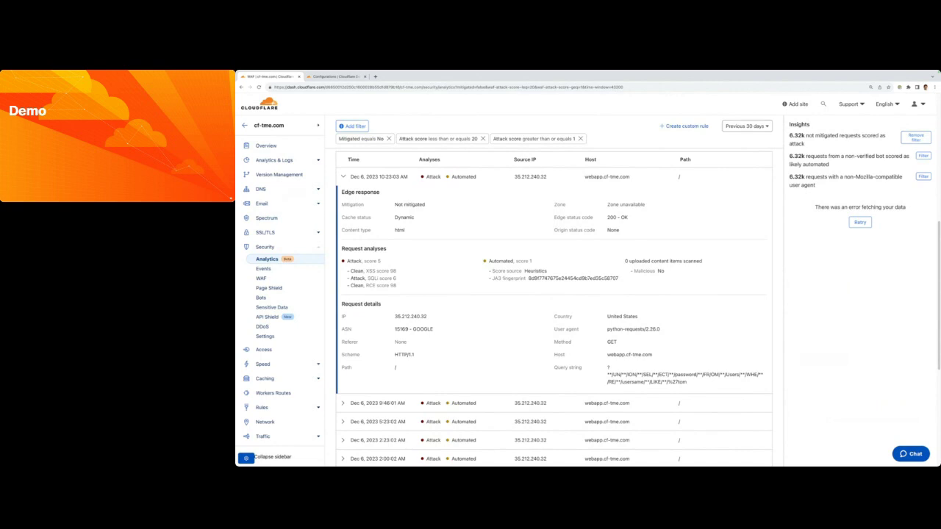
Open the Security Events dashboard for the zone
click(264, 269)
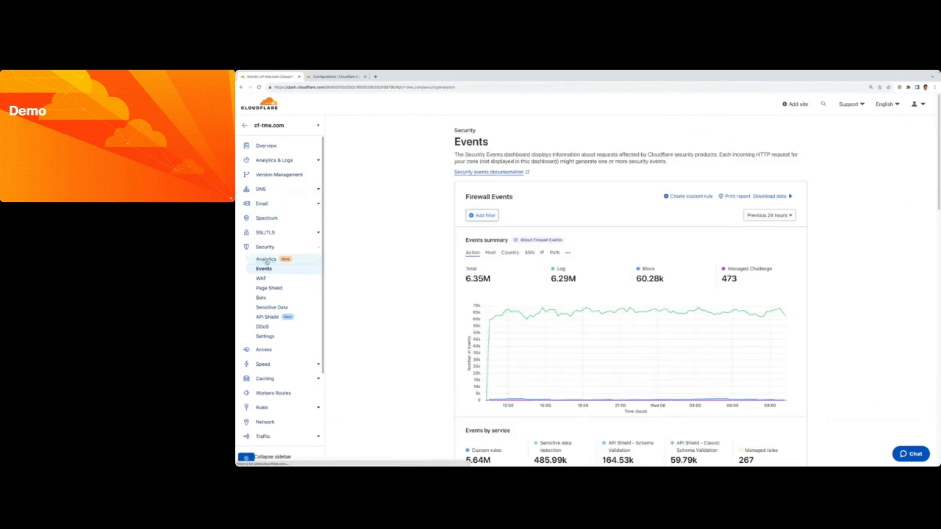
Return to Security Analytics and filter the traffic to requests with malicious content from the uploaded content analysis
click(266, 261)
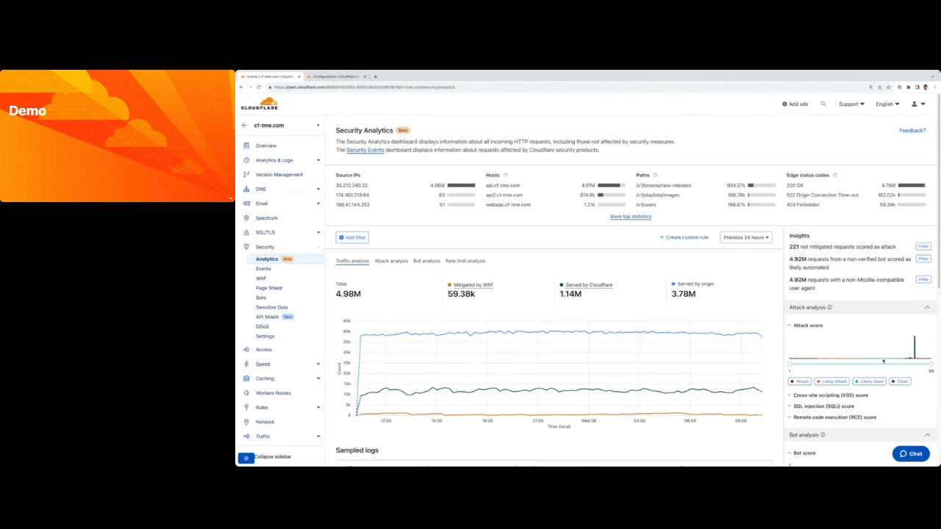
scroll(883, 360, down, 3)
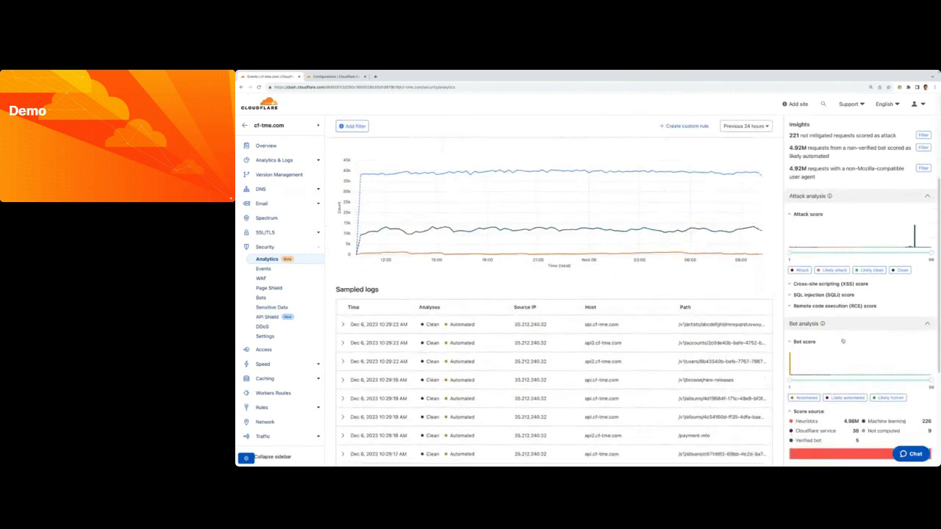
scroll(842, 341, down, 4)
click(853, 344)
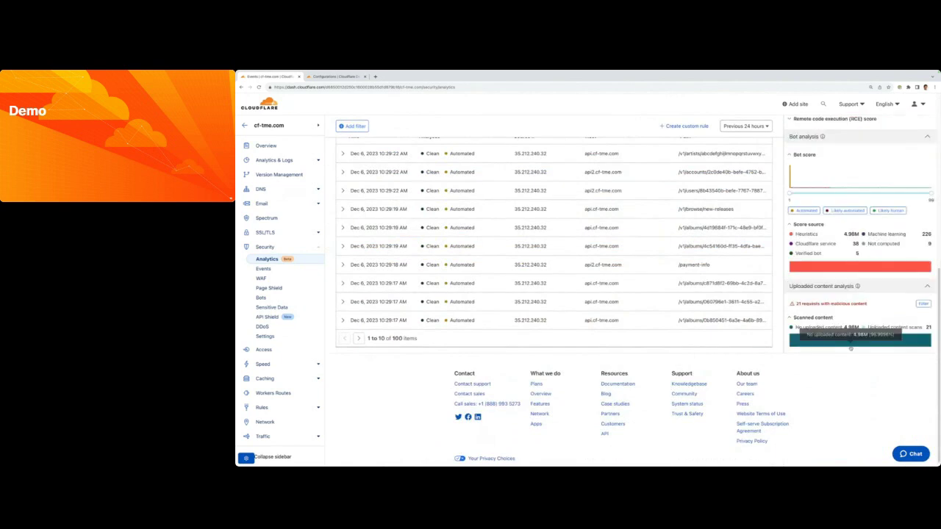
mouse_move(833, 343)
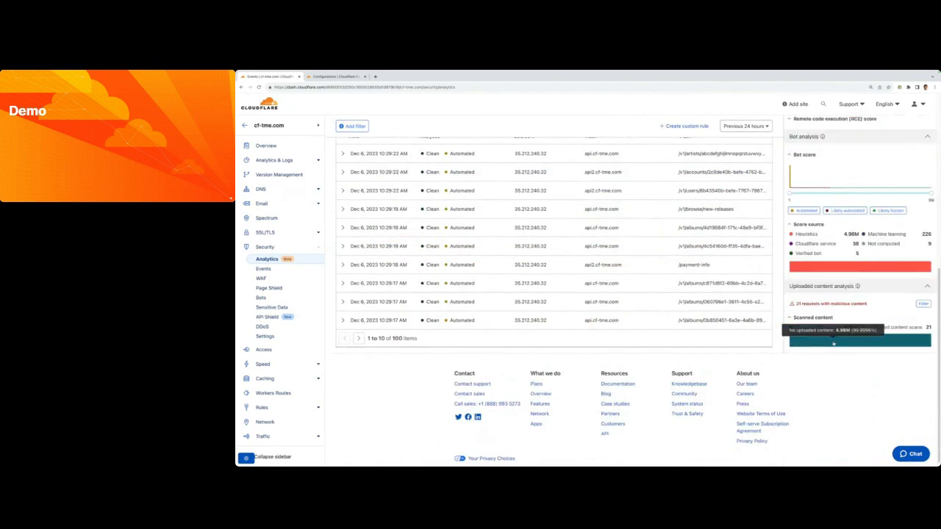
click(922, 303)
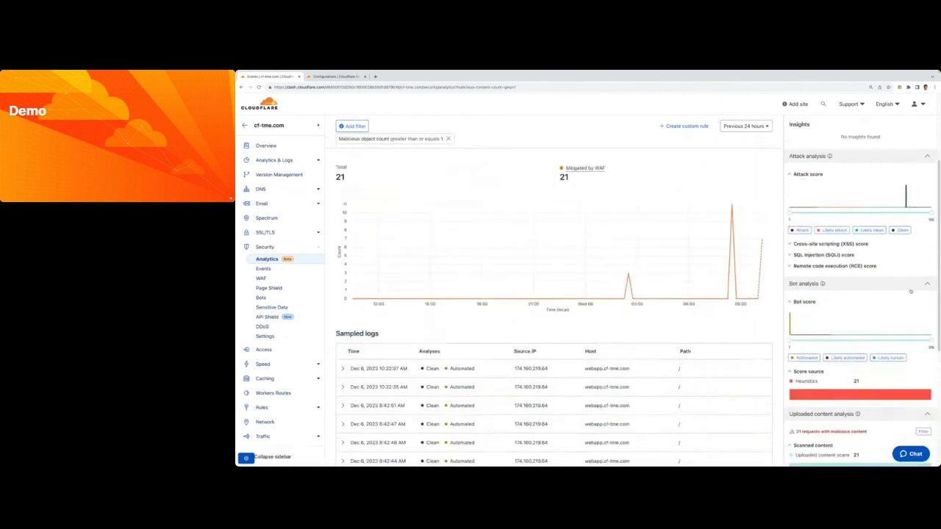
Expand the newest sampled log of the malicious uploads and examine its edge response, request analyses and request details
scroll(552, 391, down, 2)
scroll(552, 391, down, 1)
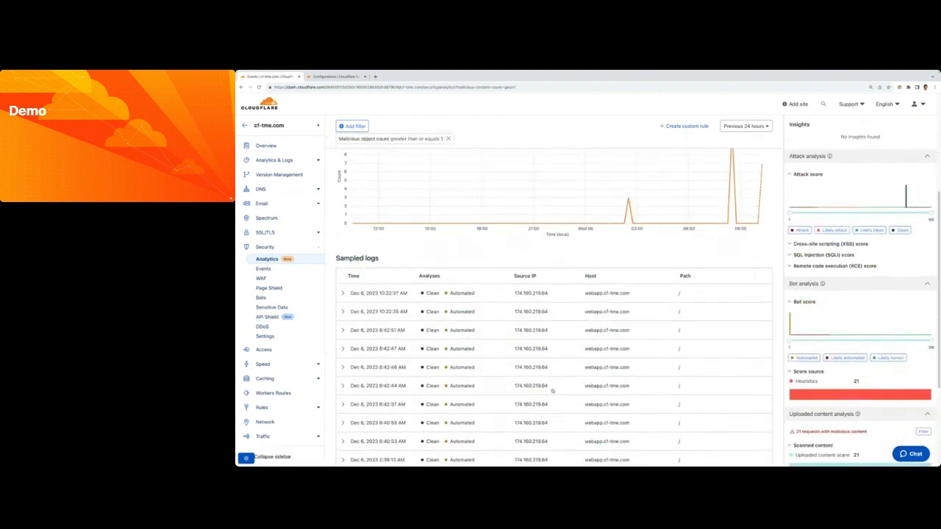
click(347, 298)
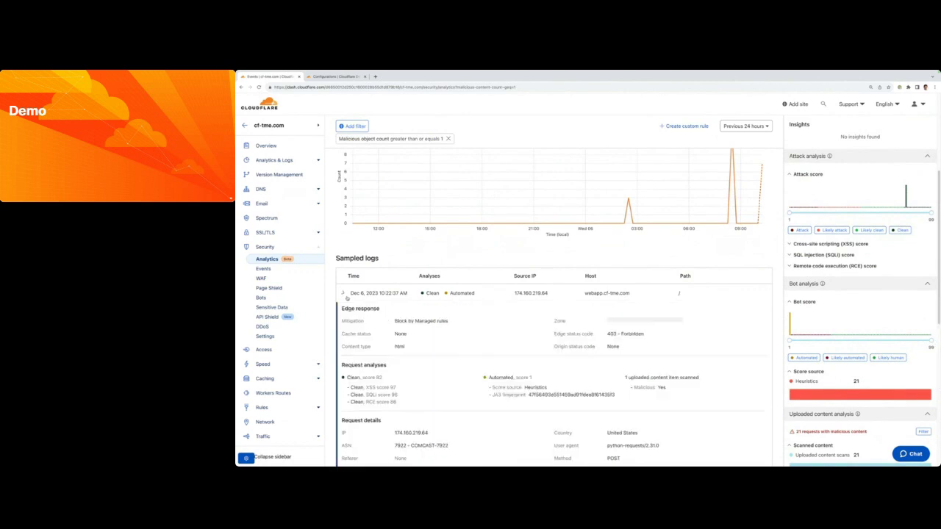
scroll(499, 366, down, 3)
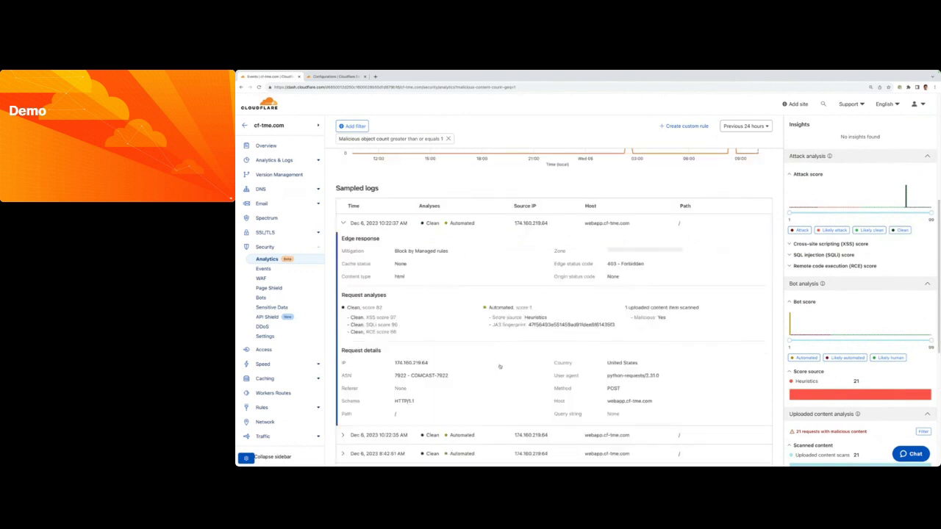
scroll(499, 366, down, 1)
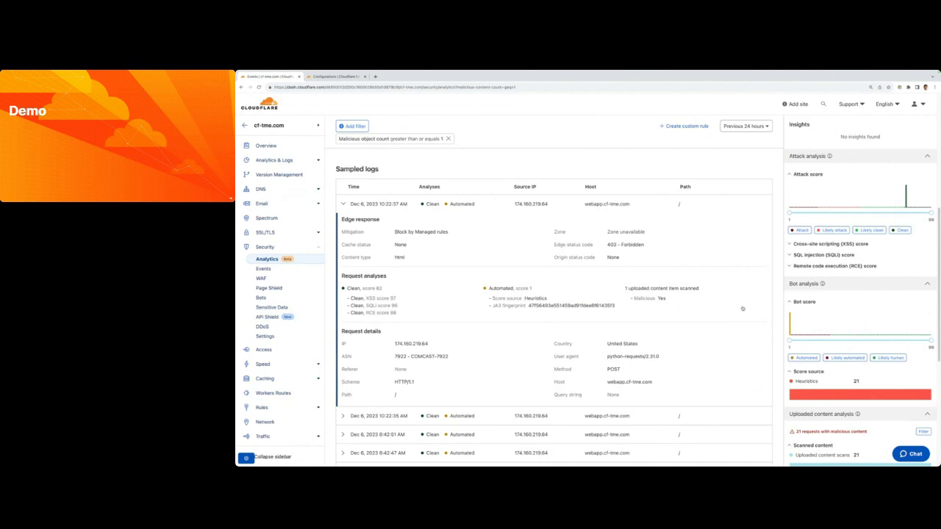
mouse_move(844, 307)
Open the zone's WAF custom rules and review the rules listed with their actions and recent activity
click(261, 279)
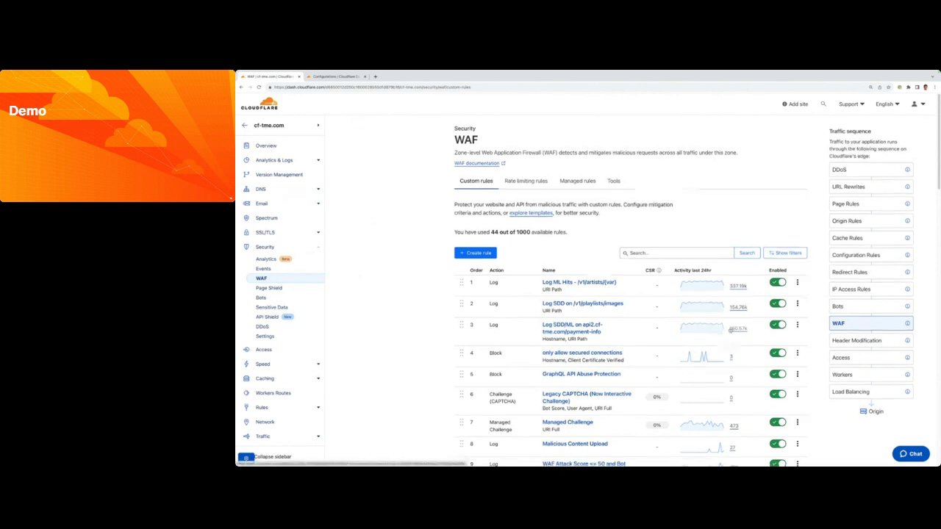
scroll(730, 330, down, 1)
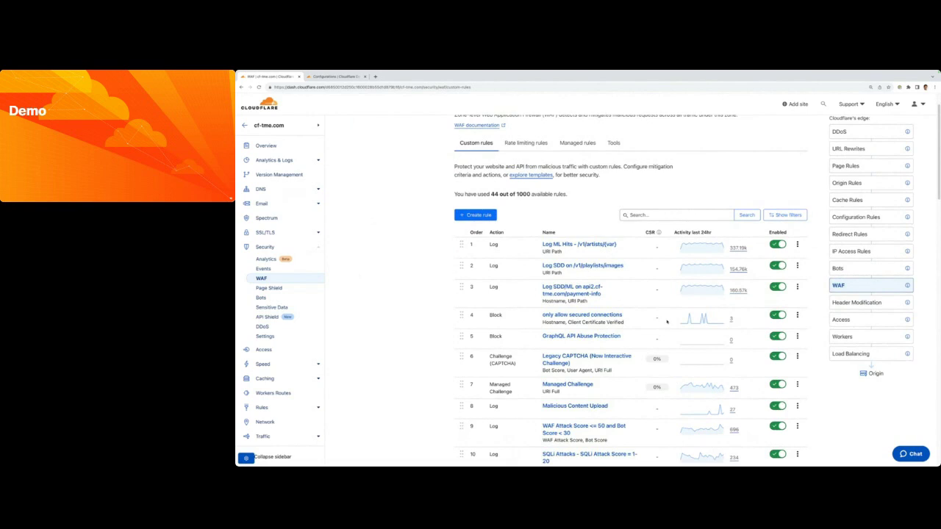
scroll(666, 321, down, 1)
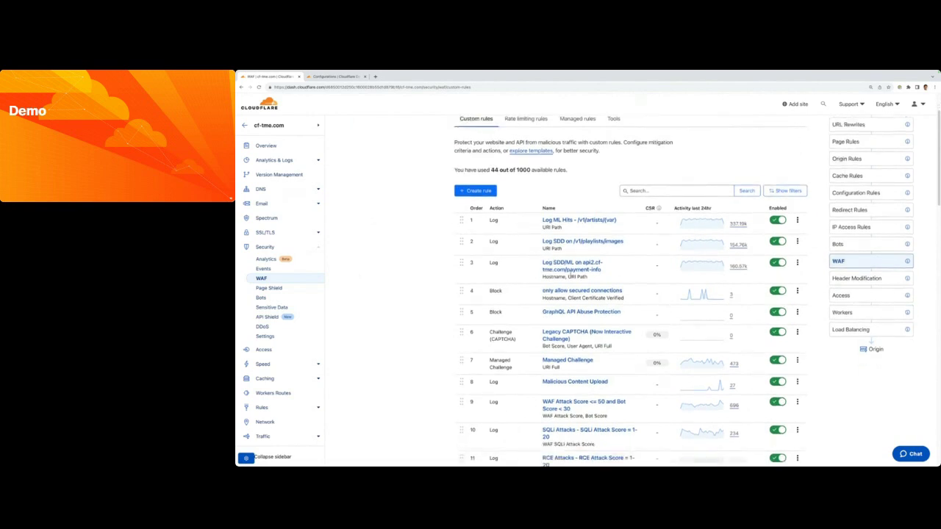
scroll(684, 291, down, 1)
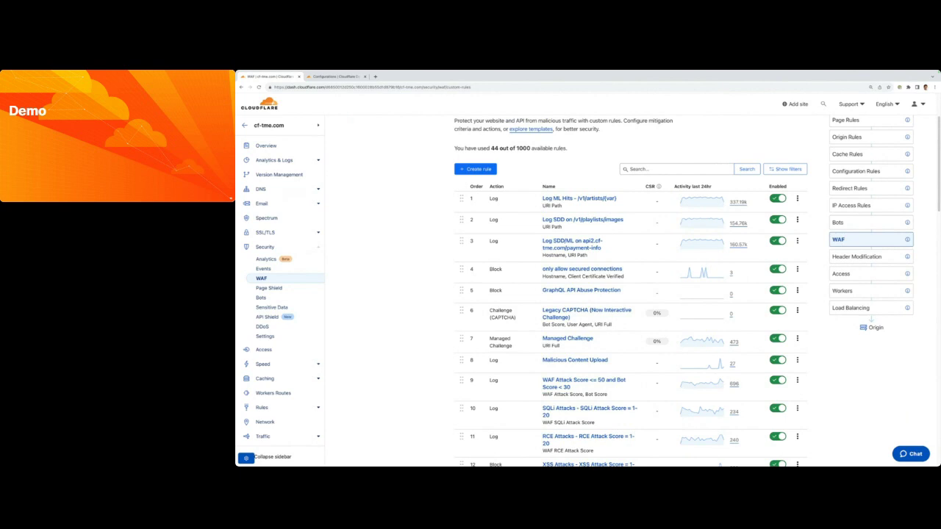
Open the rule "WAF Attack Score <= 50 and Bot Score < 30", review its conditions and available actions, and return to the rule list
click(576, 381)
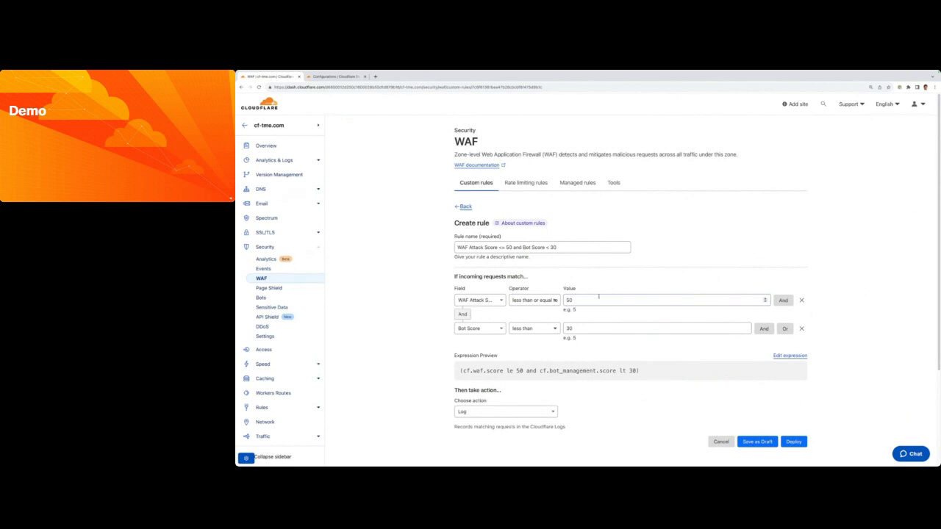
scroll(459, 380, down, 1)
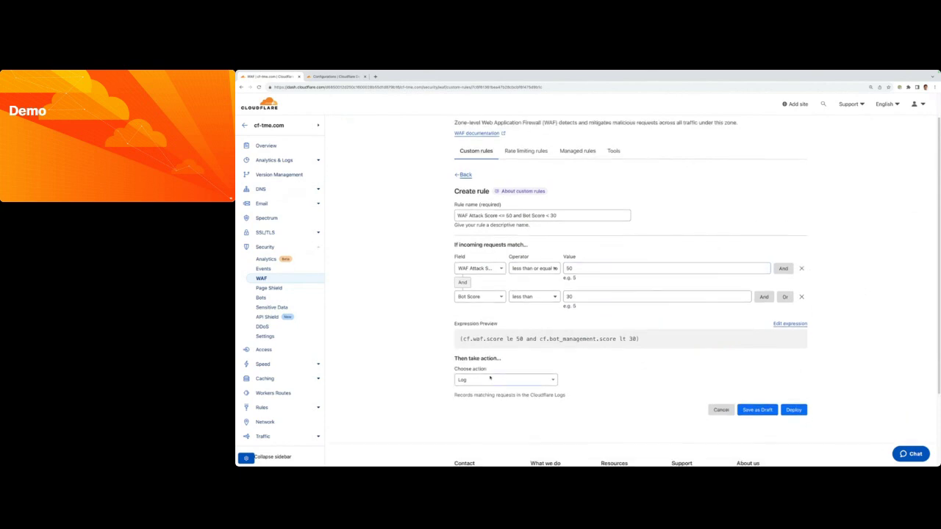
click(528, 376)
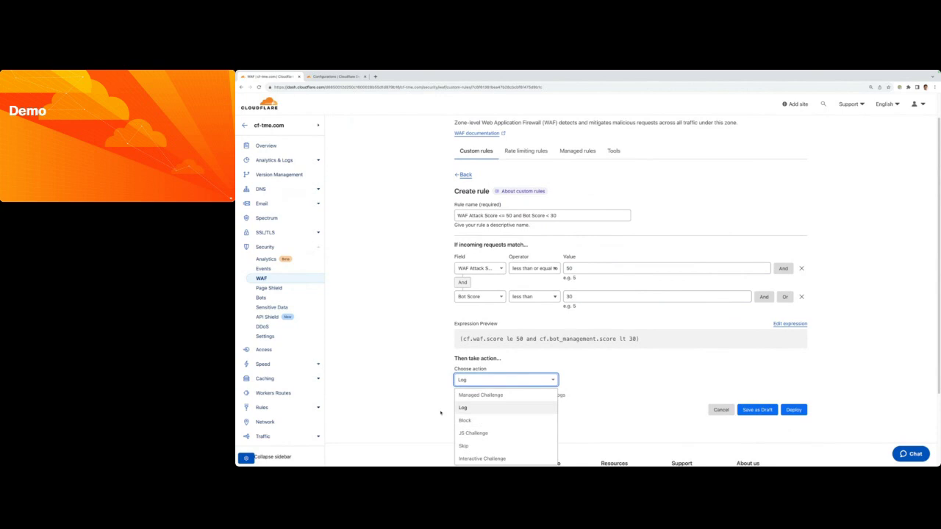
click(616, 376)
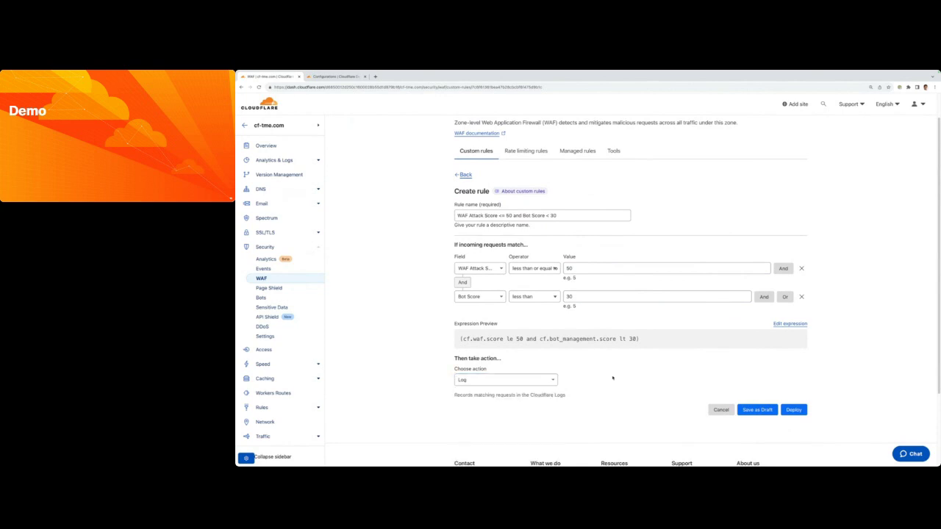
click(465, 175)
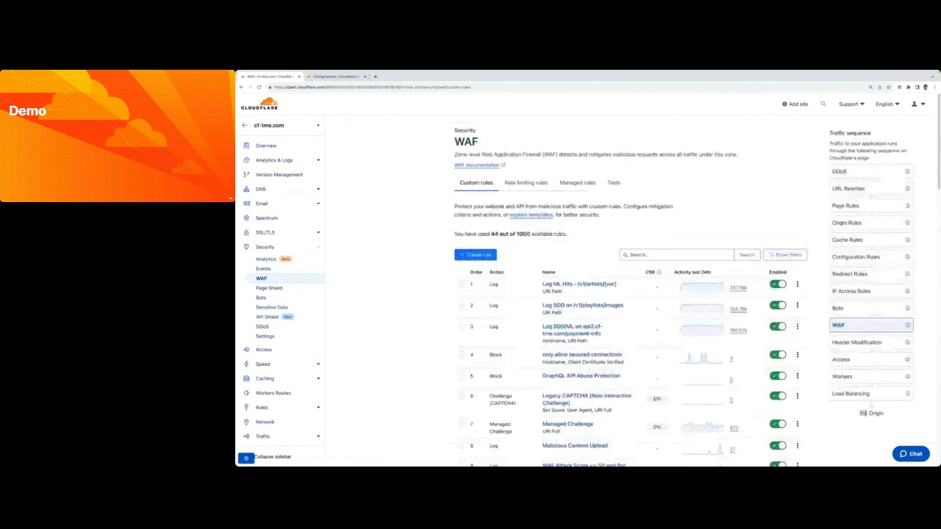
Open the "Malicious Content Upload" custom rule and review its expression and the available actions
scroll(659, 323, down, 2)
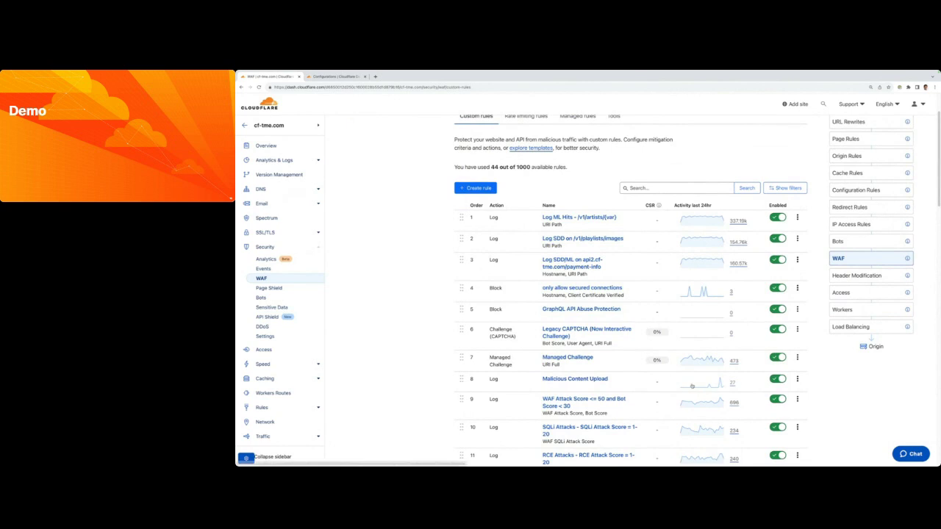
click(584, 380)
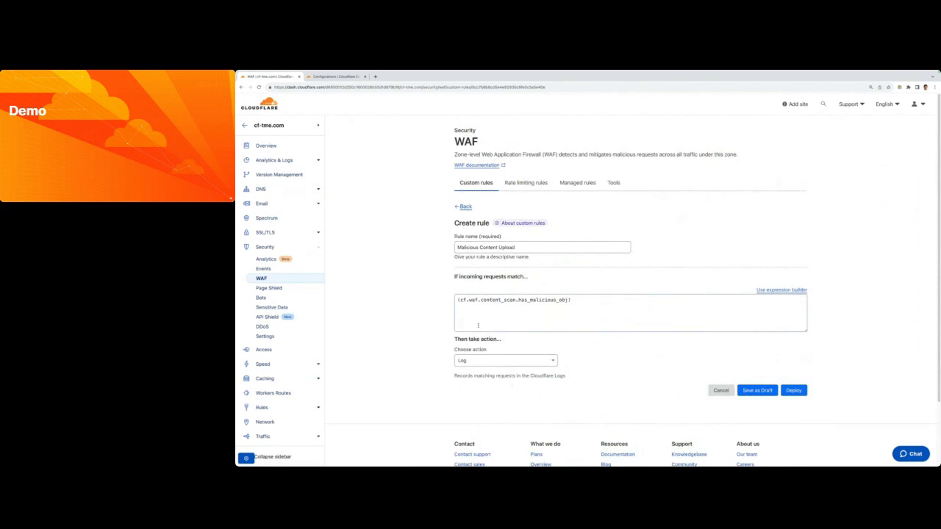
click(533, 361)
click(695, 325)
Open the Security Events dashboard and start a new filter on the WAF RCE Attack Score field
click(273, 271)
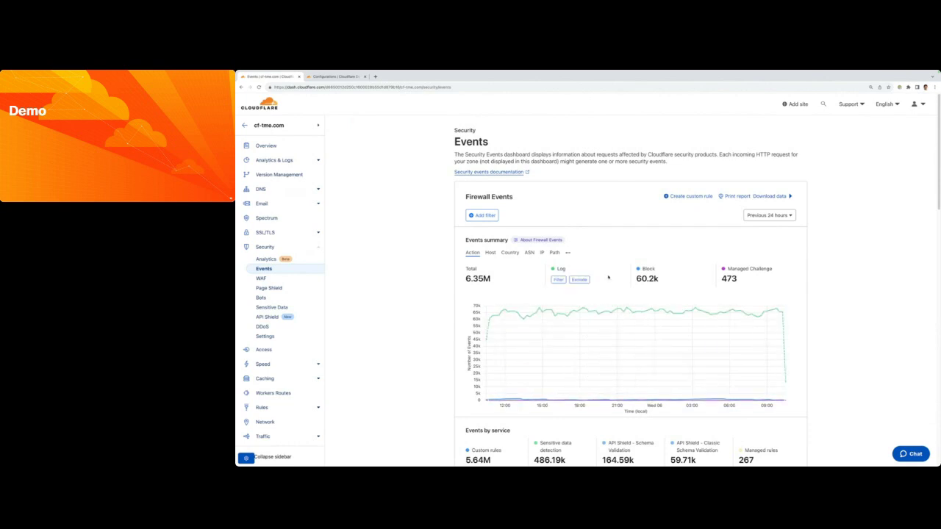
click(483, 215)
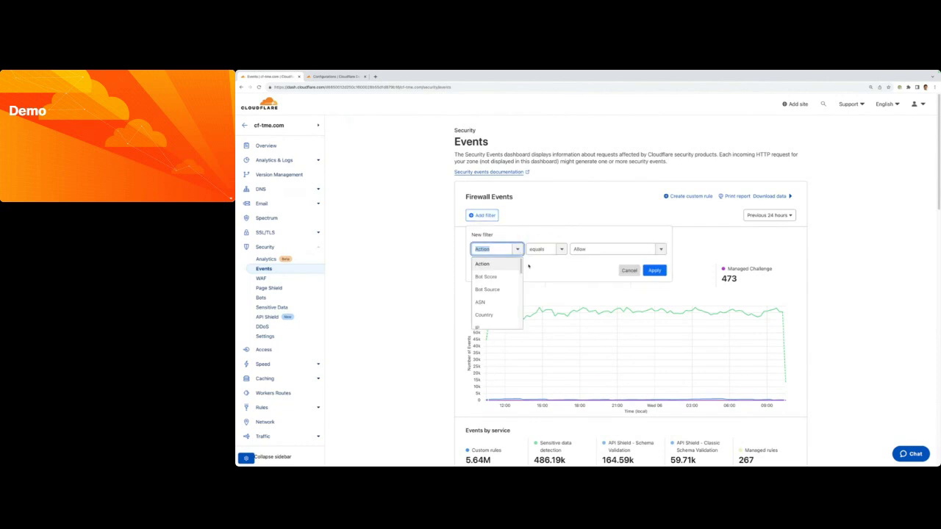
scroll(521, 271, down, 4)
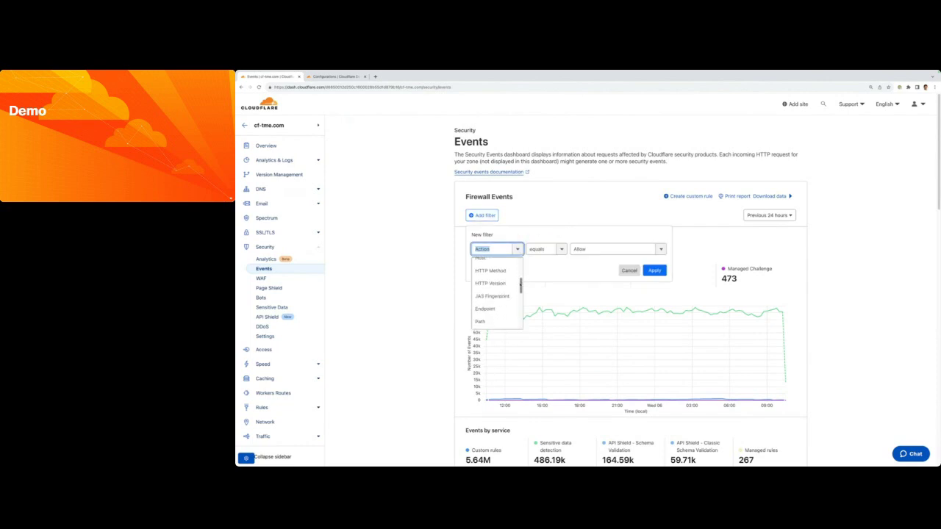
scroll(520, 285, down, 2)
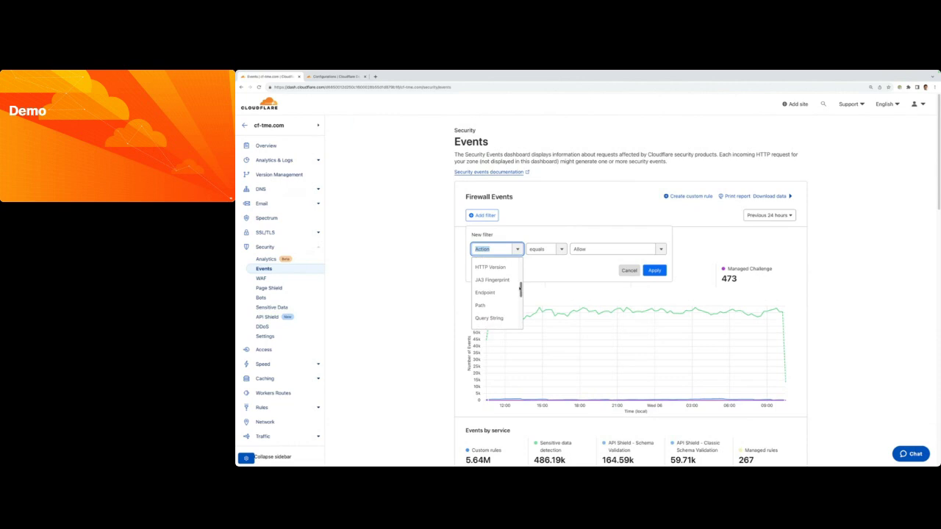
scroll(520, 292, down, 3)
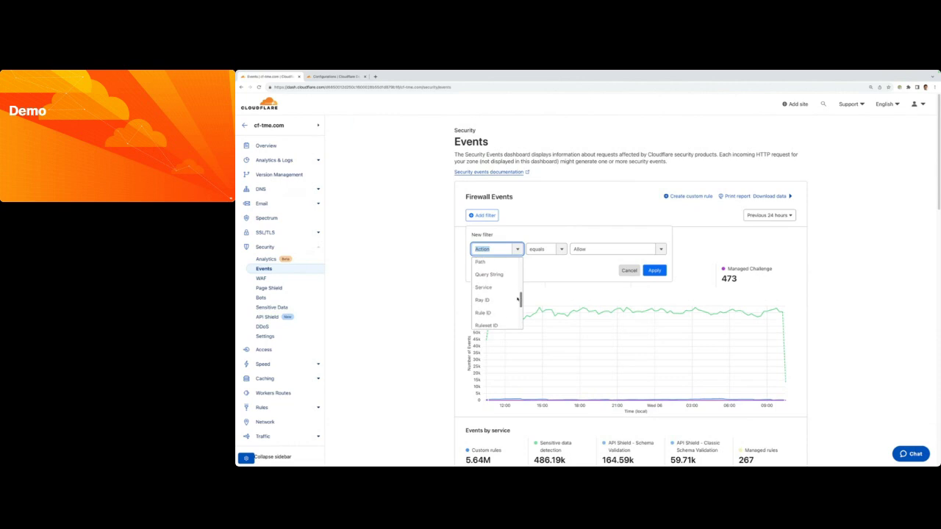
scroll(517, 301, down, 1)
scroll(517, 303, down, 1)
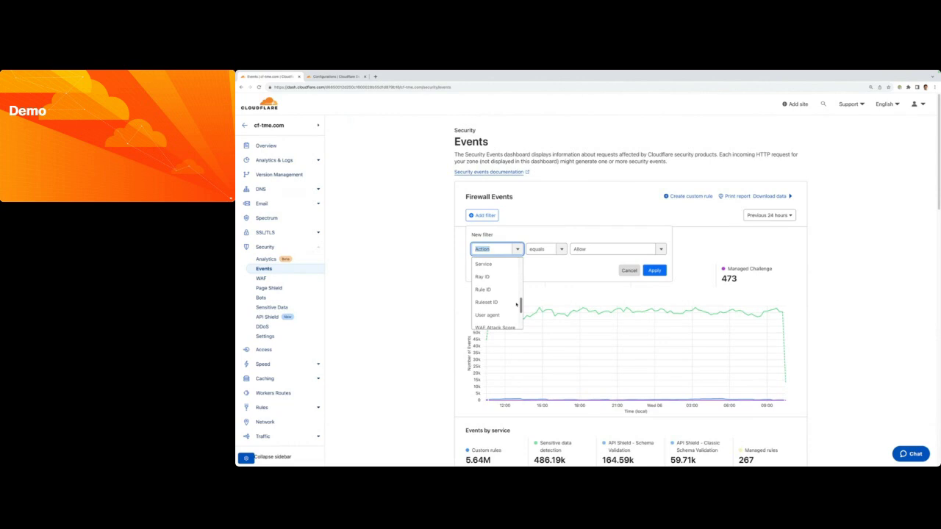
scroll(516, 303, down, 1)
scroll(516, 306, down, 4)
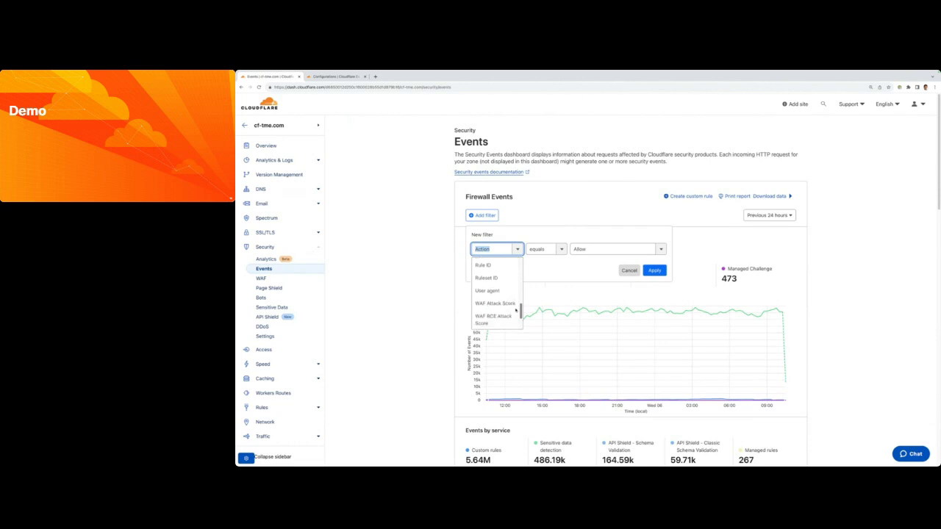
scroll(516, 316, down, 3)
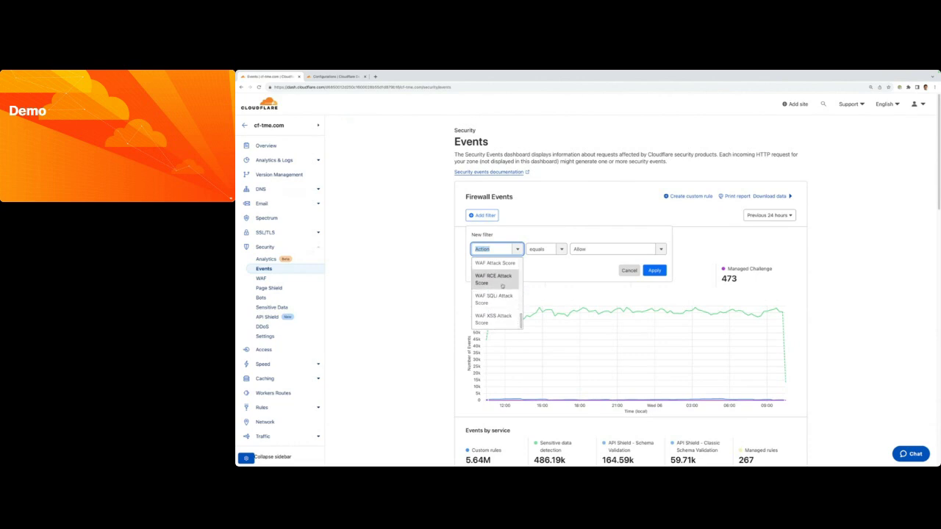
click(491, 284)
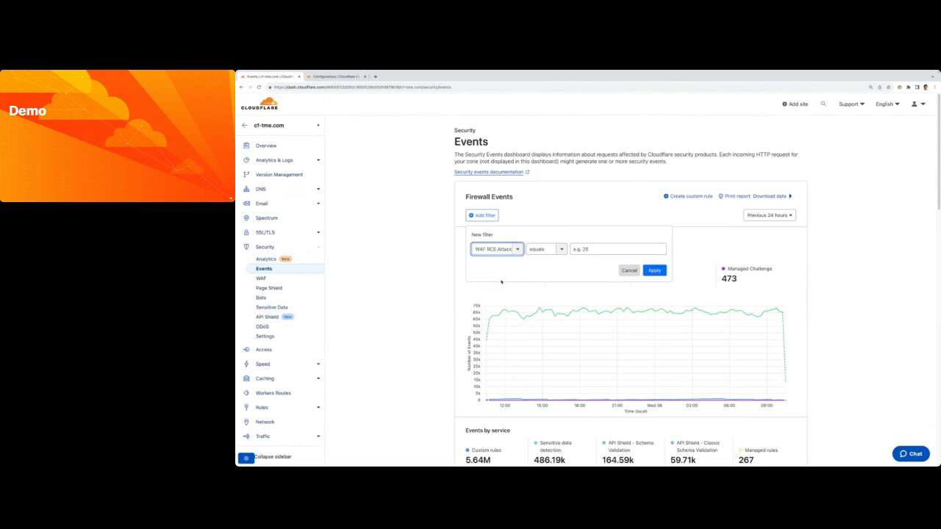
Set the filter condition to less than or equals 50 and apply it to the firewall events
click(555, 249)
scroll(551, 294, down, 2)
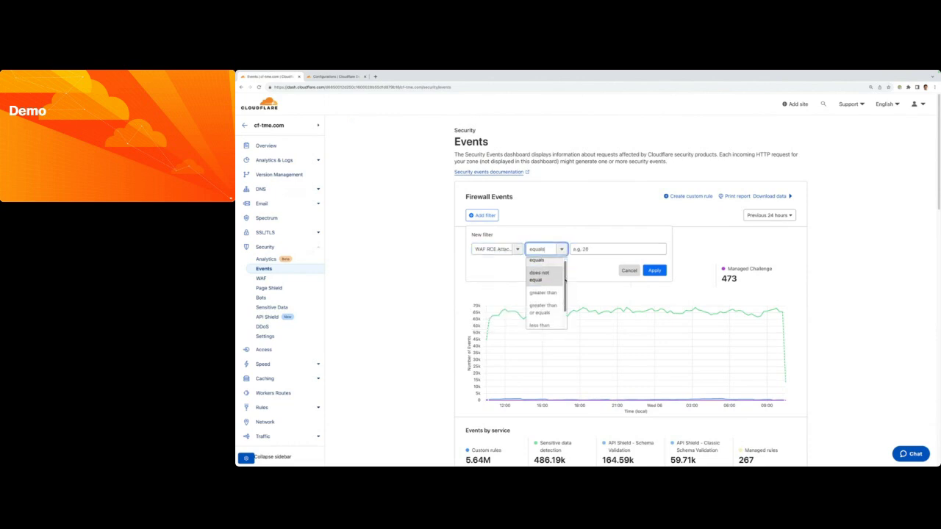
click(543, 321)
click(585, 249)
text(50)
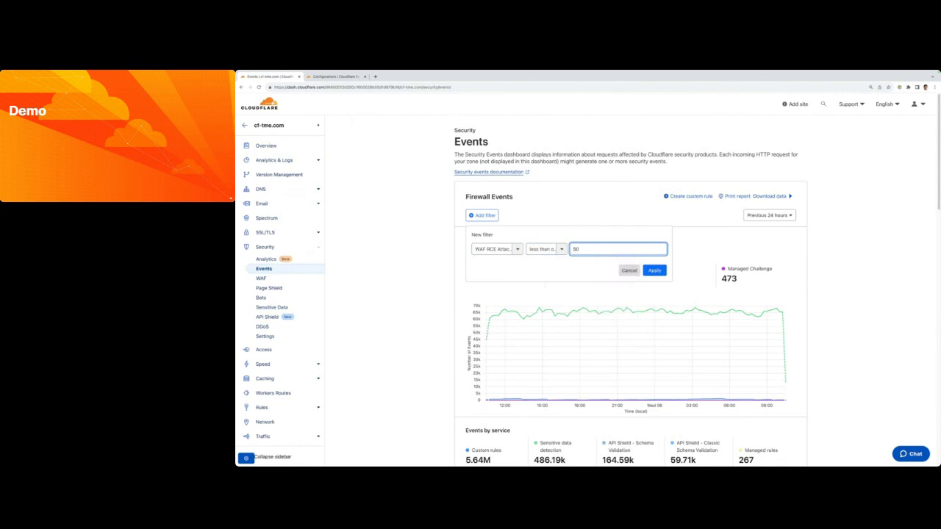
click(659, 270)
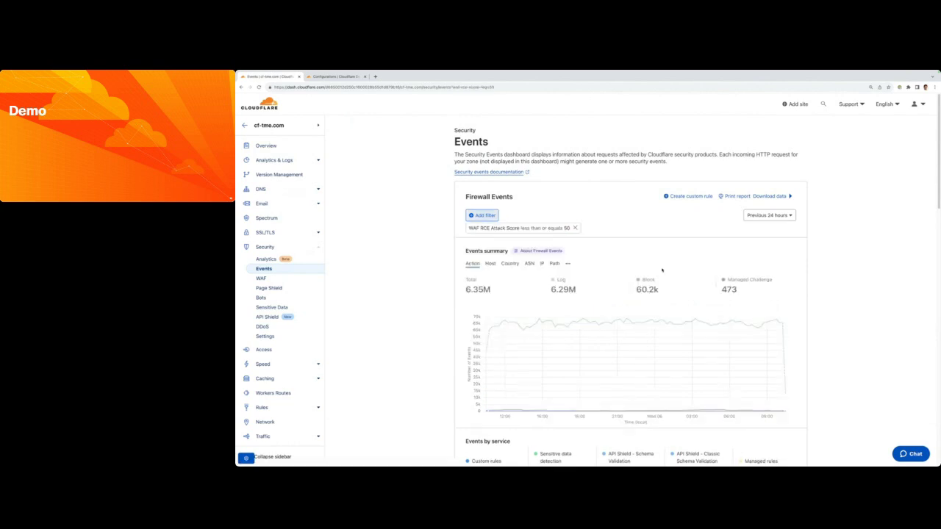
Examine the filtered events by service, the top events by source, the activity log and the events summary
scroll(647, 275, down, 5)
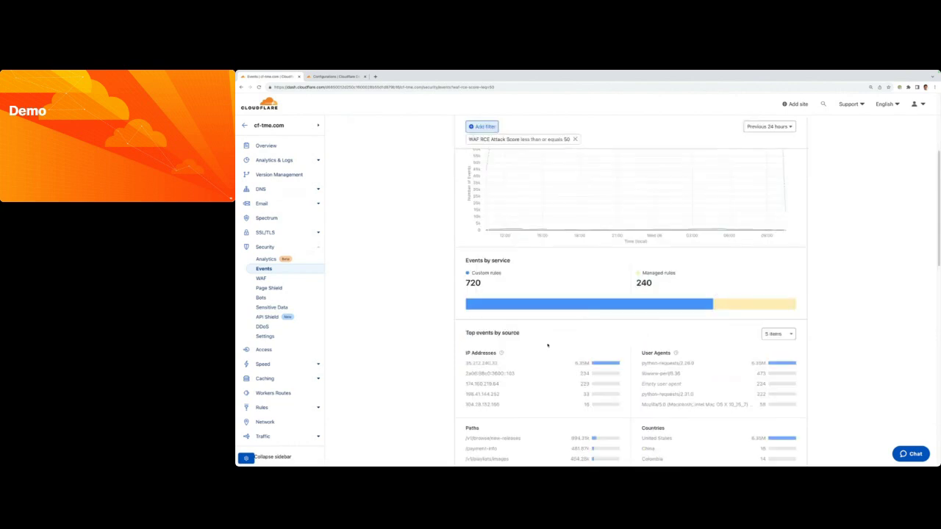
scroll(497, 346, down, 15)
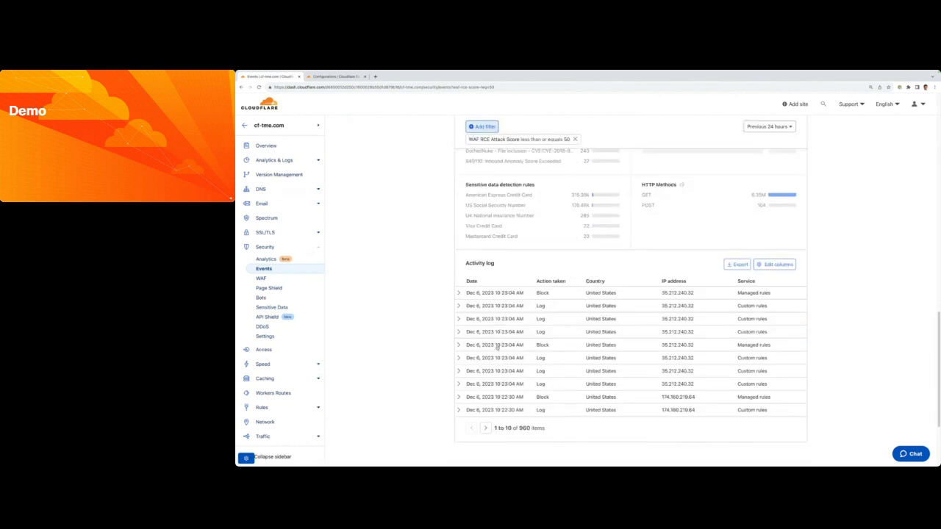
scroll(566, 361, up, 20)
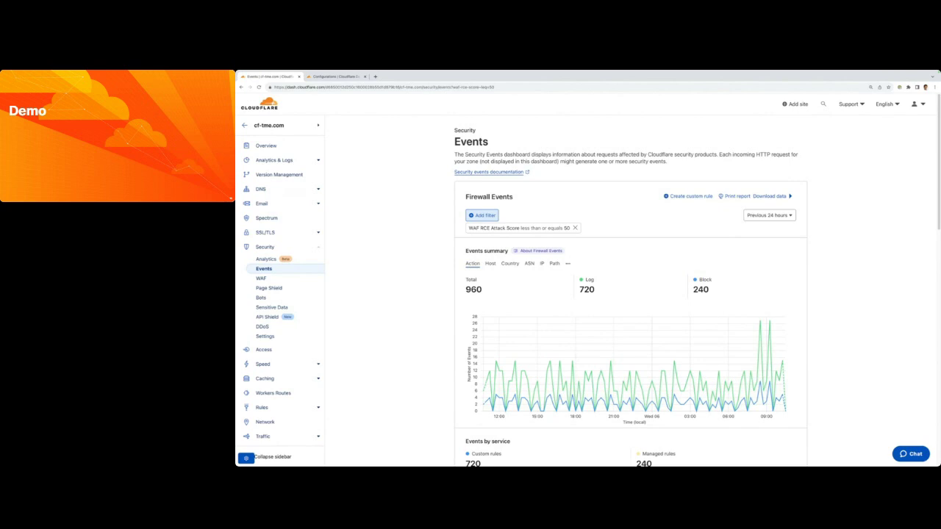
Open the zone's Bots security page and start a new Bot Analytics filter on the Bot Score field
click(261, 297)
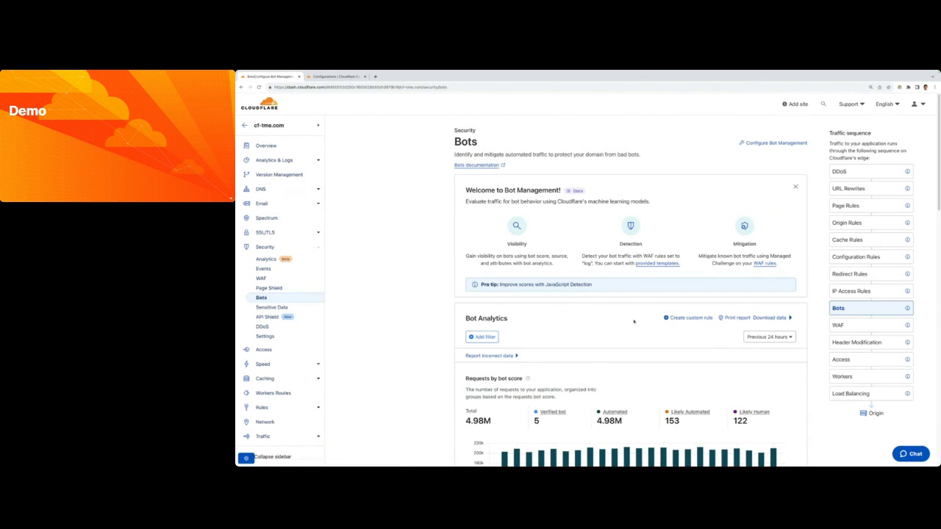
scroll(535, 341, down, 1)
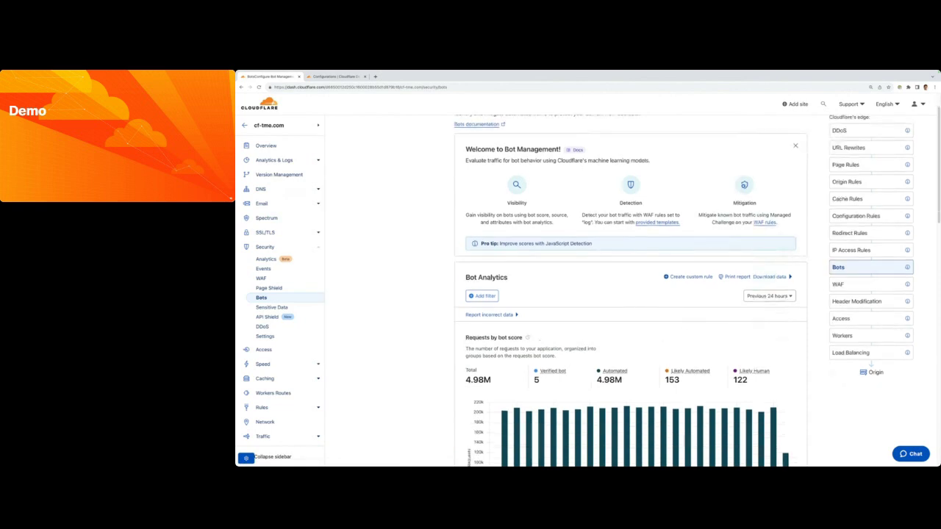
scroll(530, 357, down, 1)
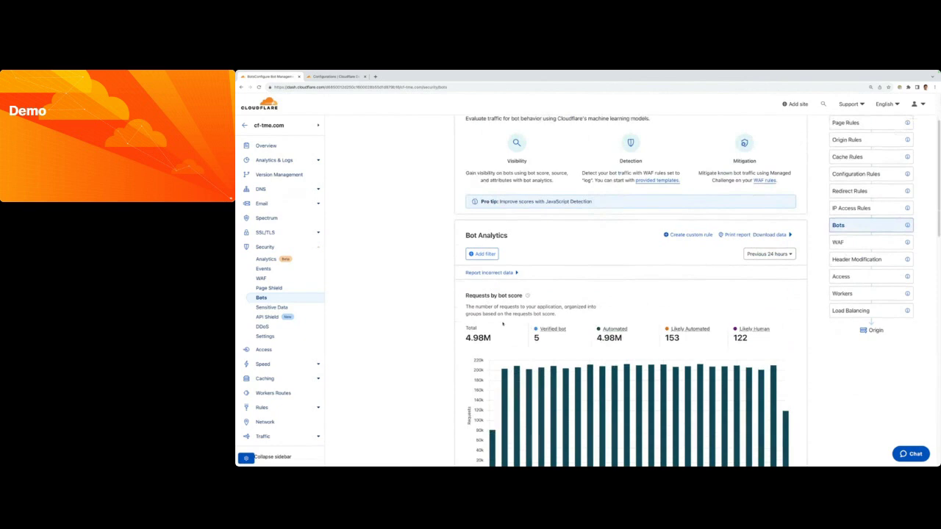
click(481, 256)
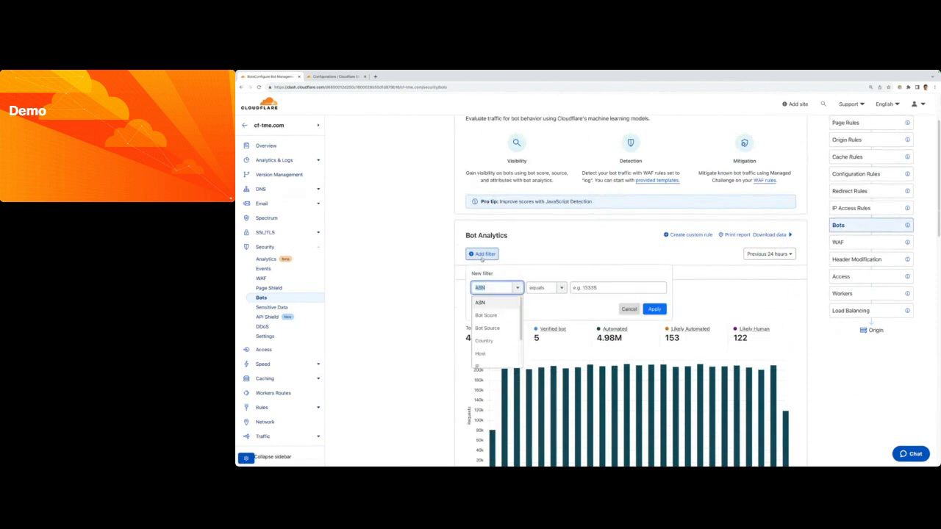
click(486, 315)
Set the Bot Score filter condition to less than 30 and apply it to Bot Analytics
click(561, 288)
scroll(567, 314, down, 2)
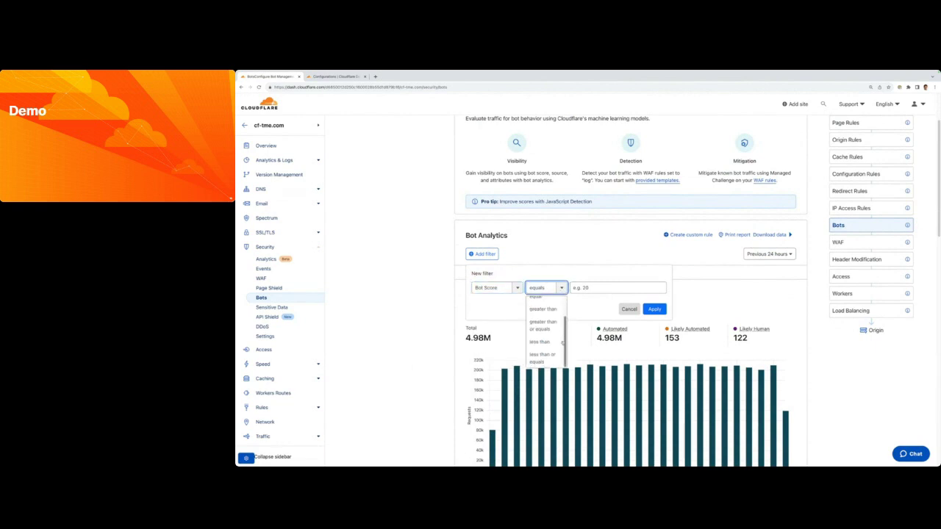
click(543, 357)
click(589, 287)
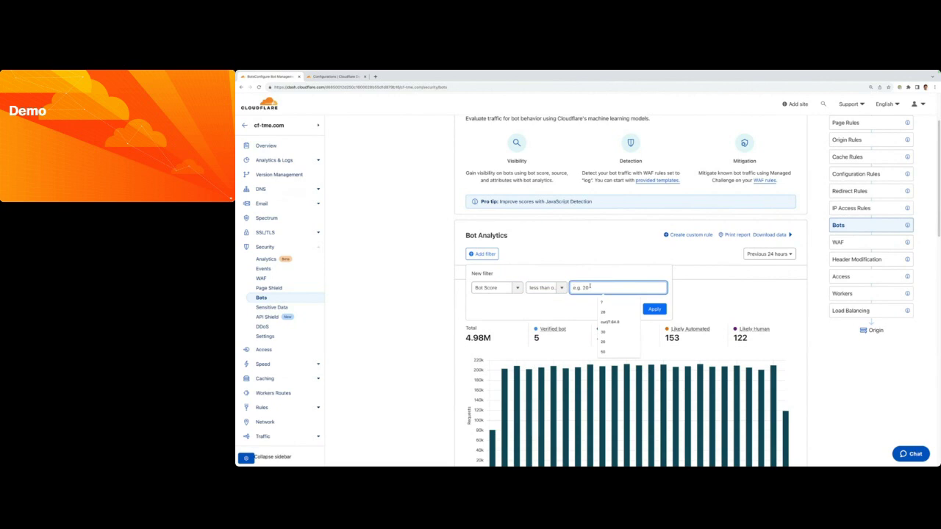
text(30)
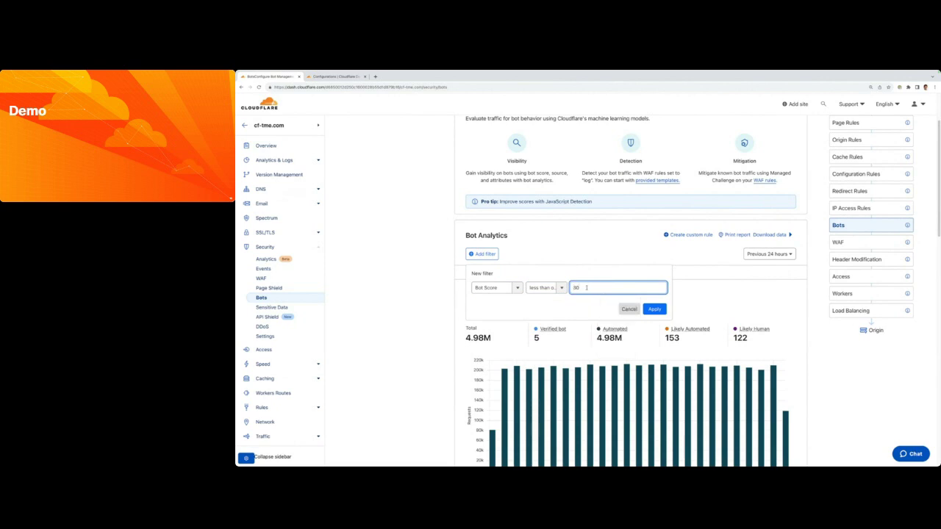
click(561, 288)
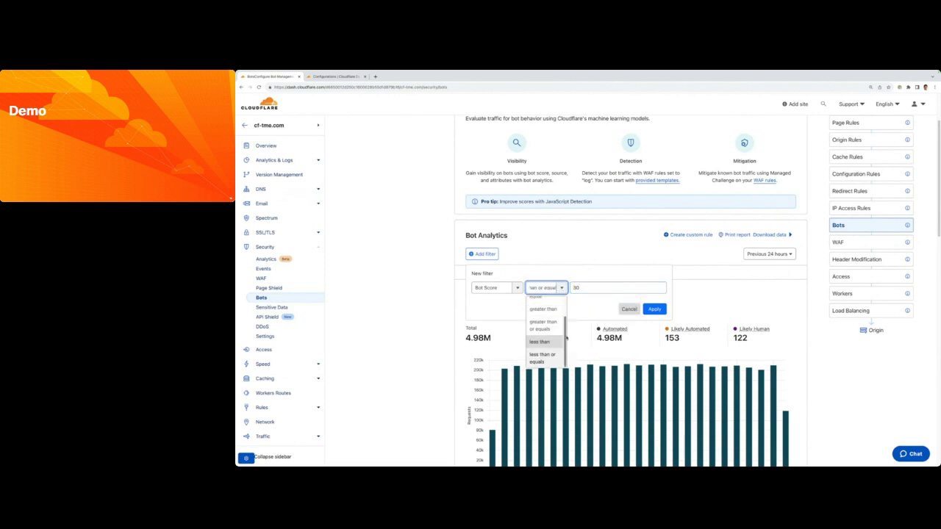
click(541, 342)
click(655, 309)
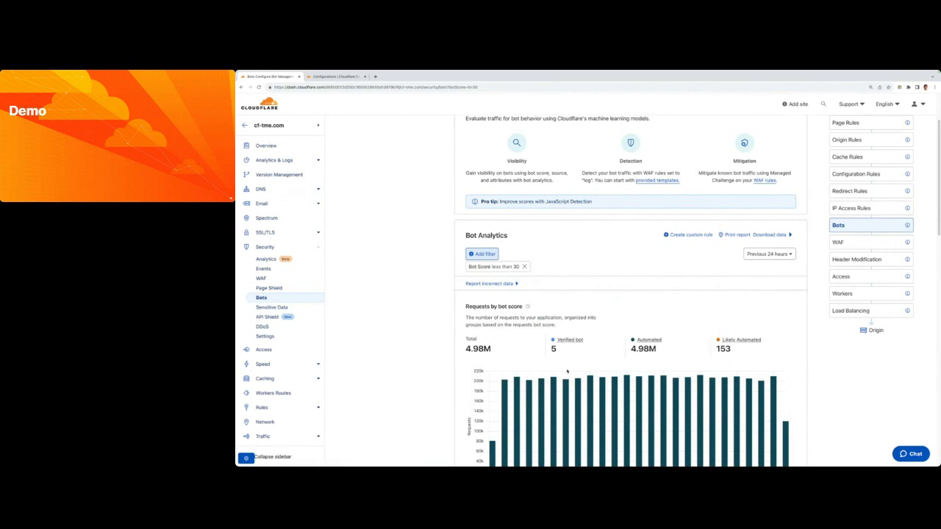
Create a custom rule from the bot score filter and review the actions it can take
click(689, 236)
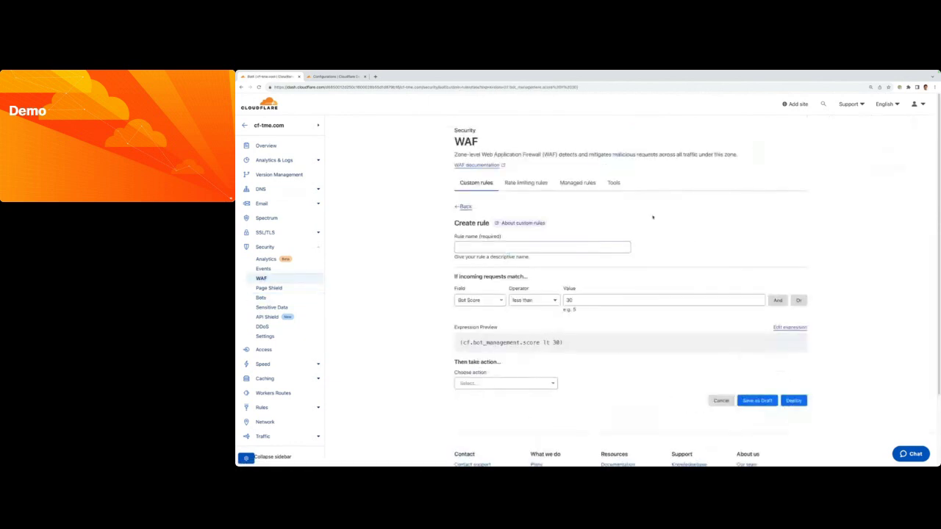
click(549, 383)
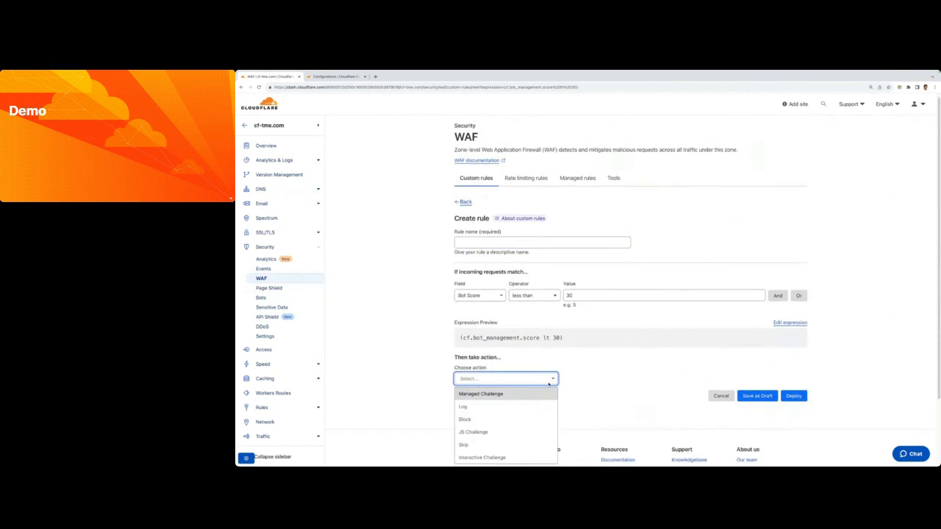
click(639, 385)
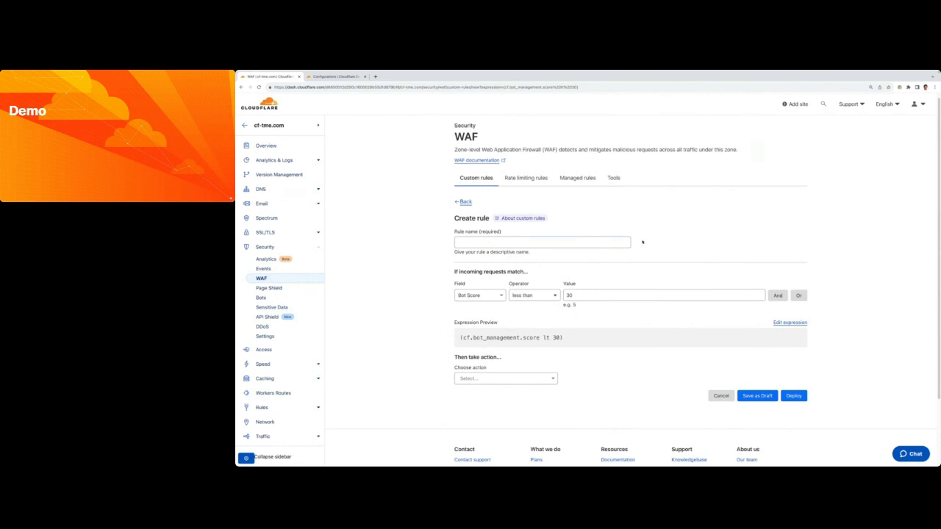
Switch to the account's Configurations page and open the custom list test_hostname_list to review its hostnames
click(327, 78)
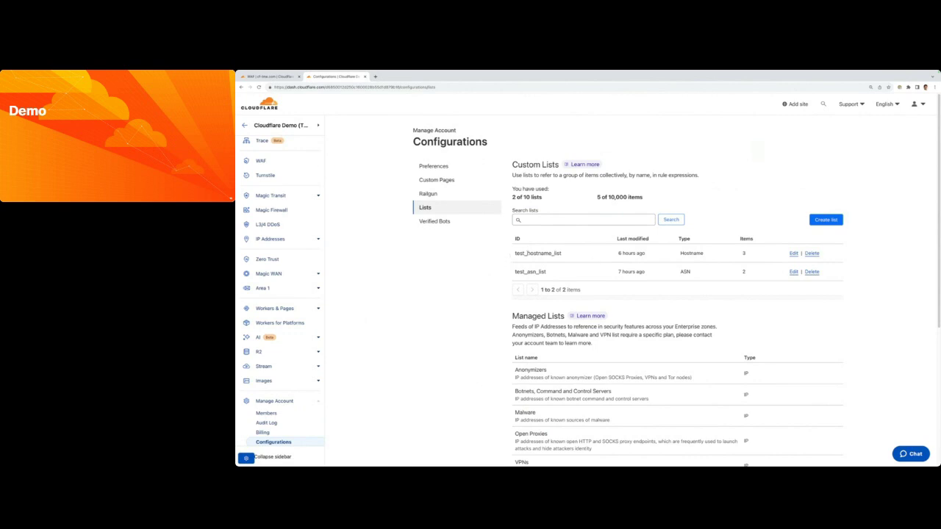
click(792, 253)
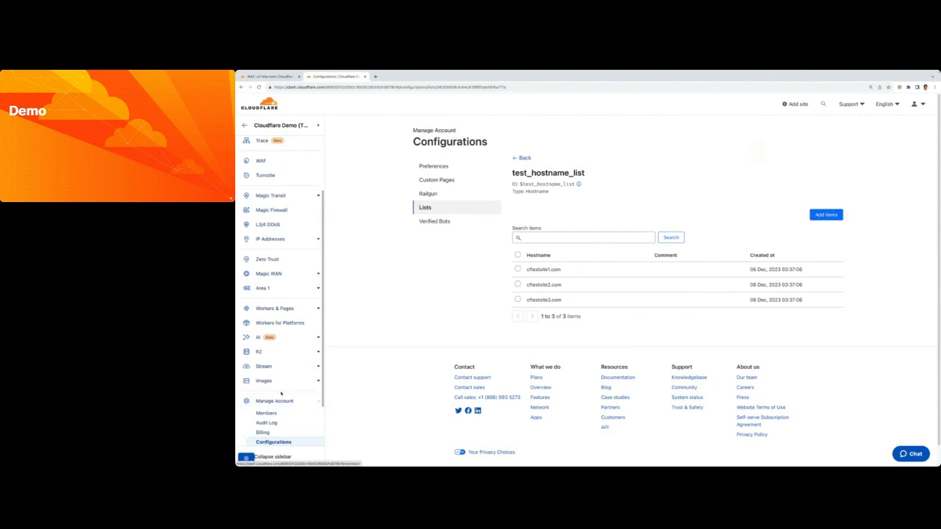
Return to the cf-tme.com WAF custom rules and start a new rule that matches on the Hostname field
click(265, 76)
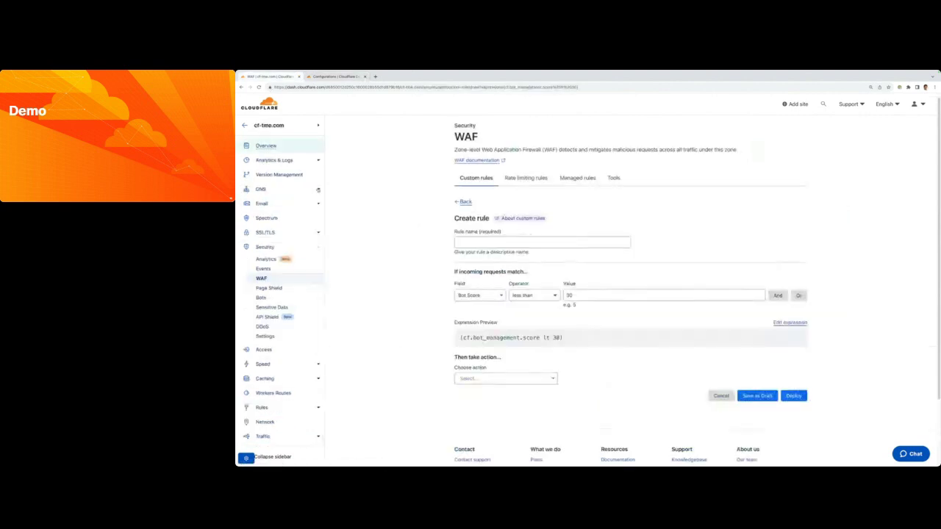
click(266, 282)
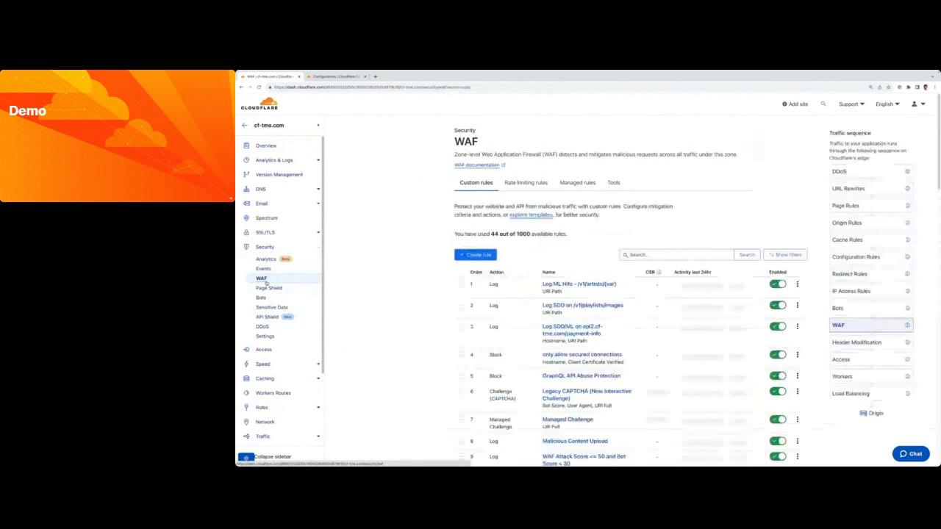
click(461, 256)
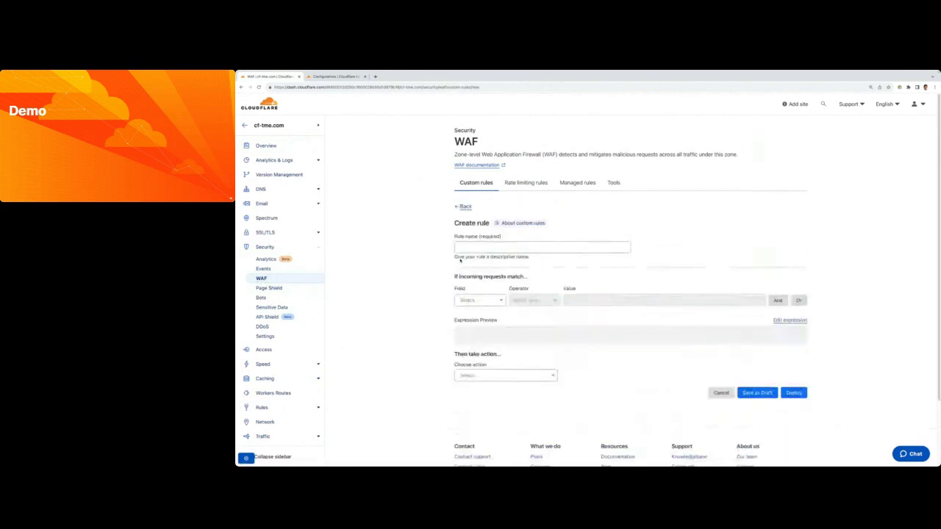
click(500, 300)
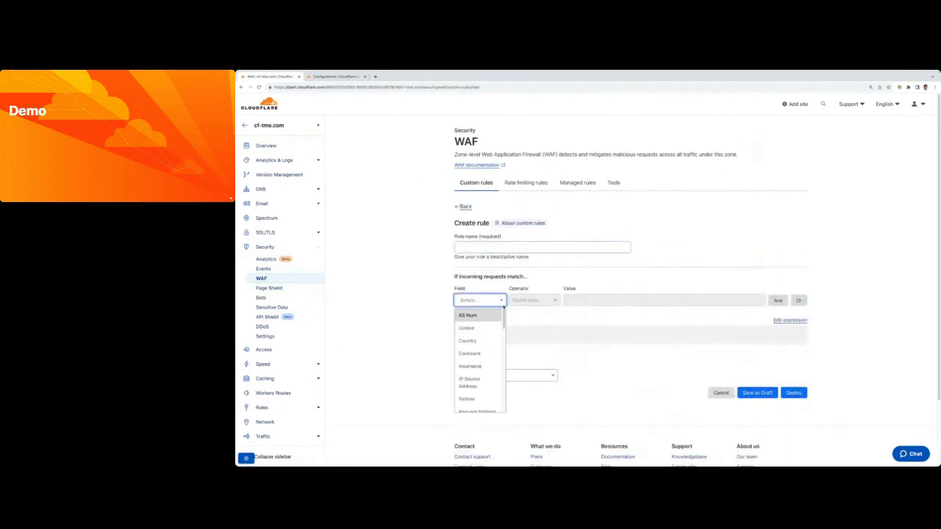
scroll(504, 316, down, 1)
scroll(504, 324, down, 1)
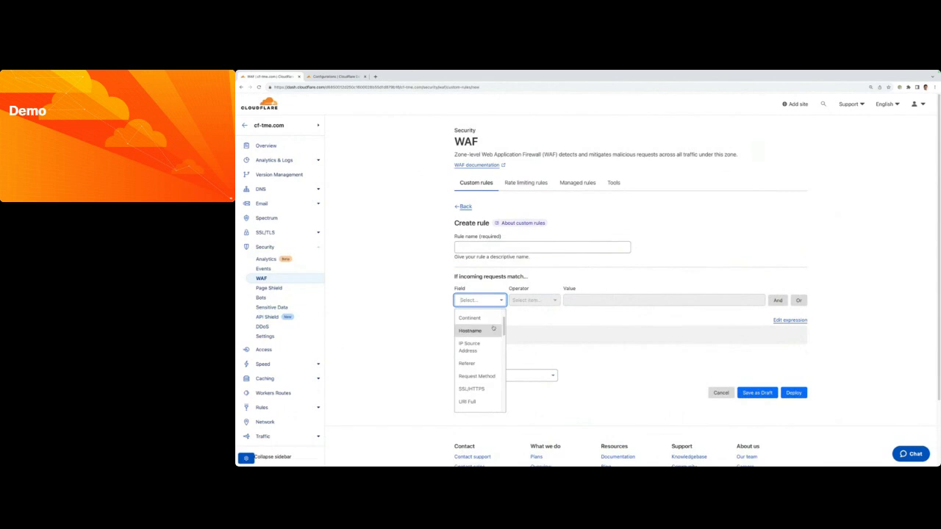
click(480, 332)
Set the hostname condition to is in list test_hostname_list and review the rule's available actions
click(553, 302)
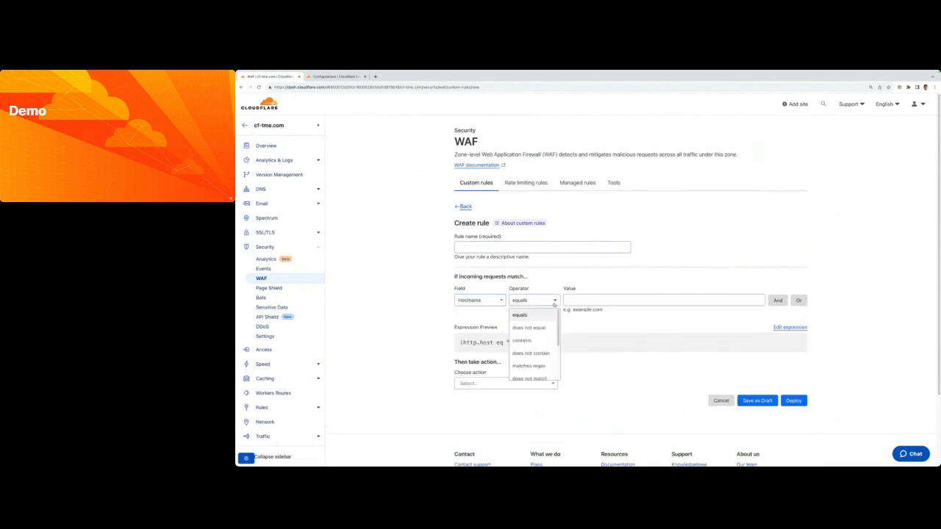
scroll(561, 356, down, 3)
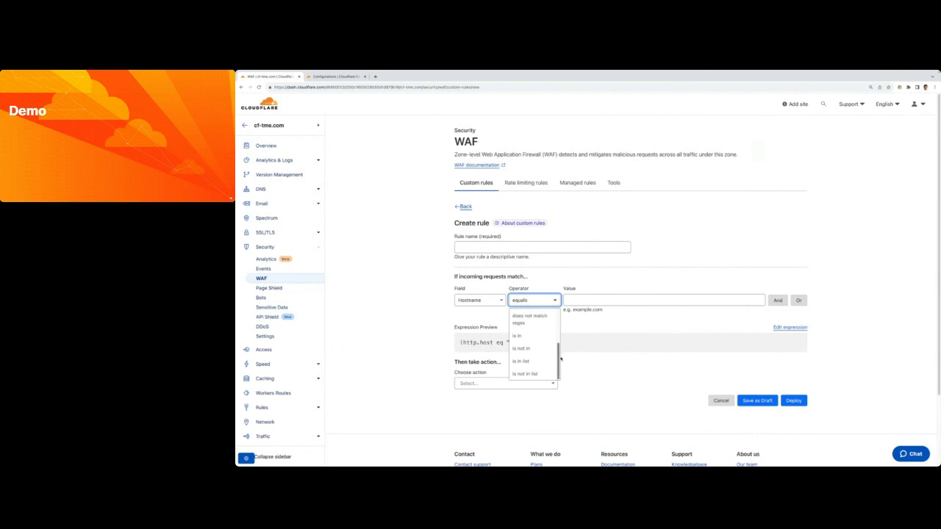
click(524, 361)
click(603, 300)
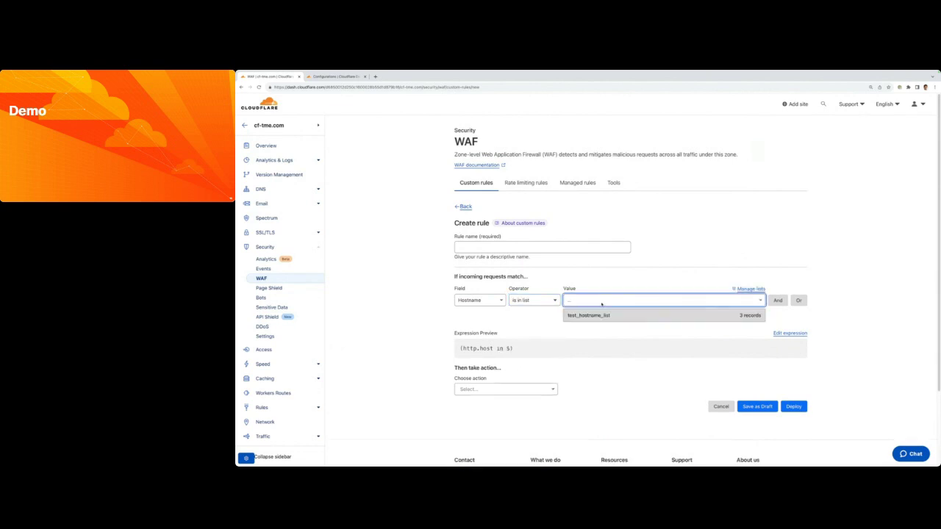
click(678, 317)
click(552, 391)
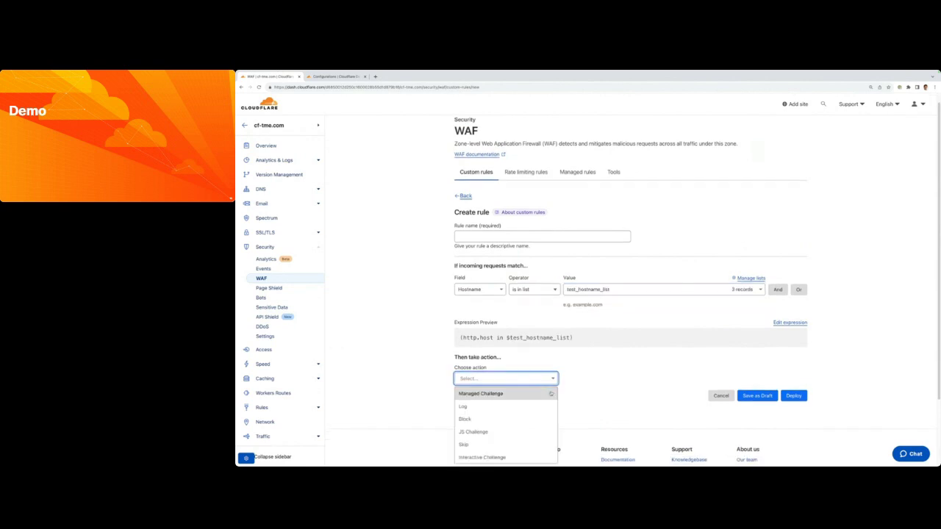
click(614, 398)
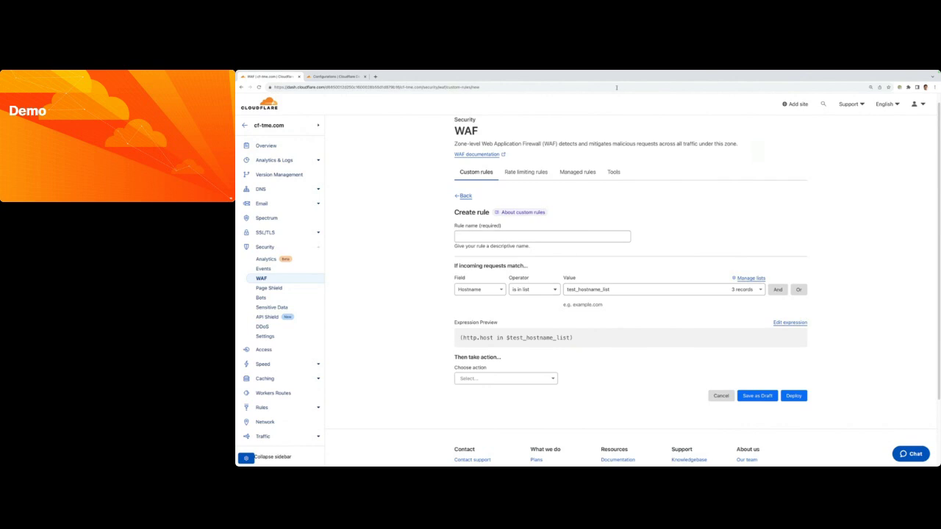
Open the account-level WAF and review the scope and rules of the test ruleset deployment for cf-tme.com and cf-tme.dev
click(244, 127)
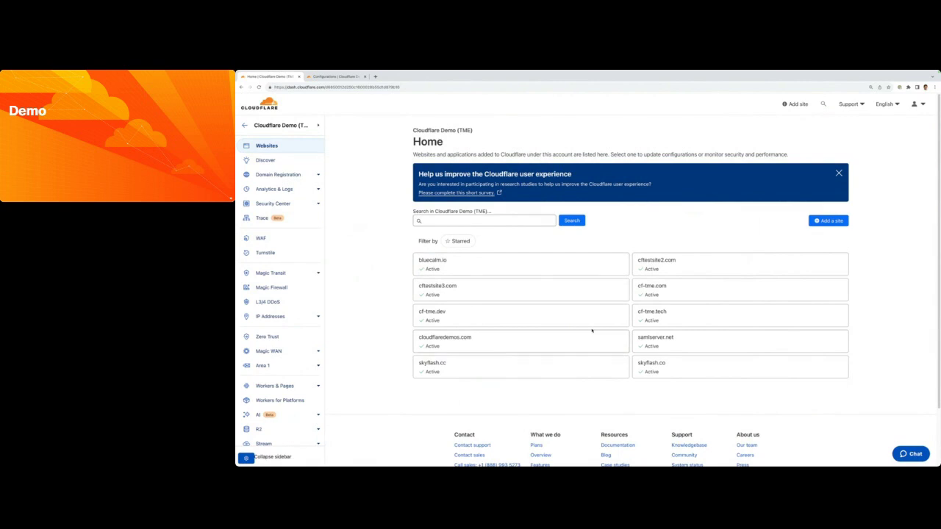
click(260, 239)
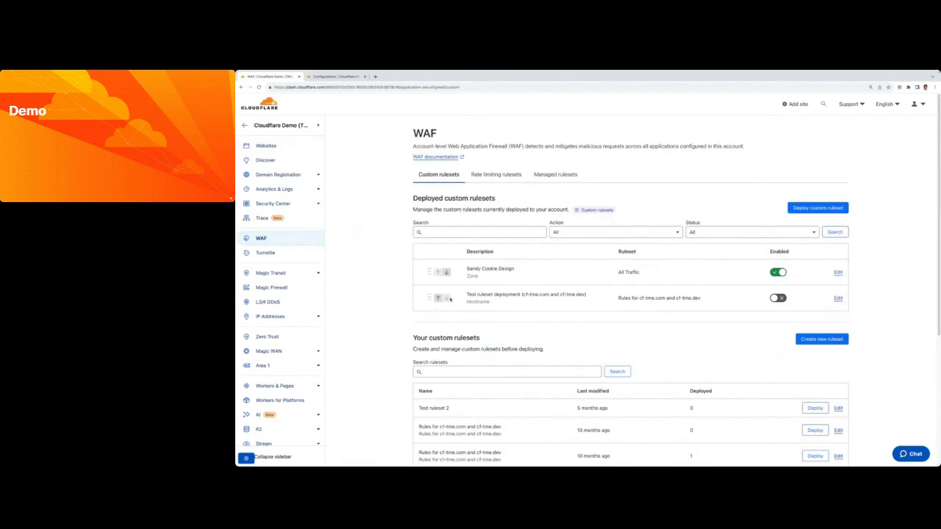
click(838, 298)
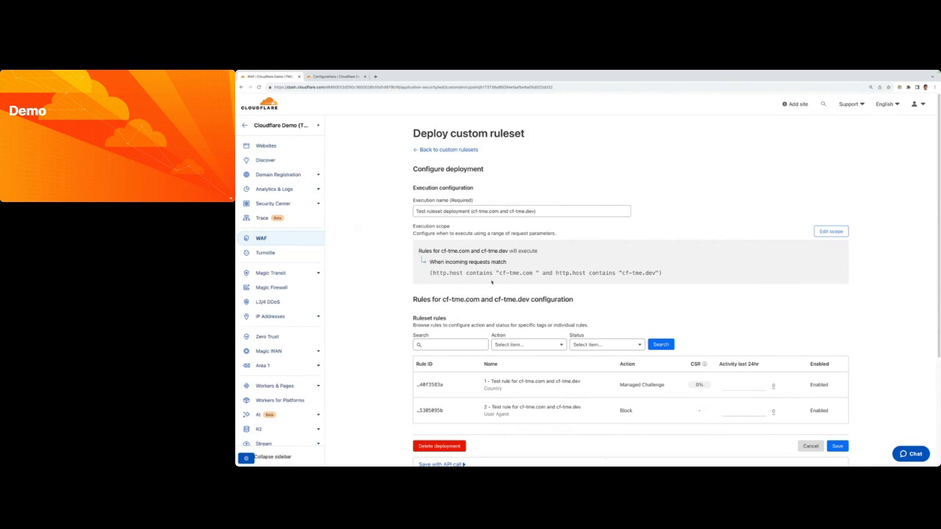
scroll(551, 323, down, 1)
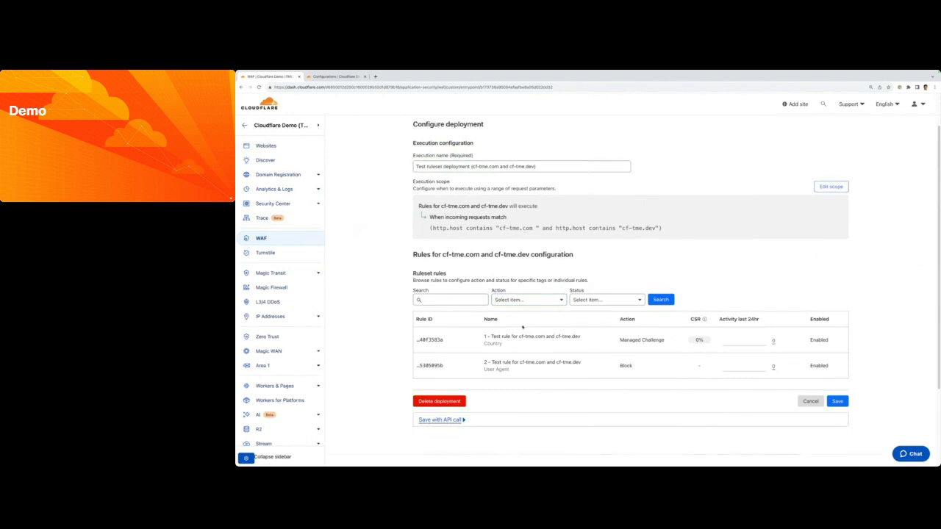
Open the account-level Security Analytics in Security Center and examine the top statistics and traffic analysis across all zones
click(272, 203)
click(282, 225)
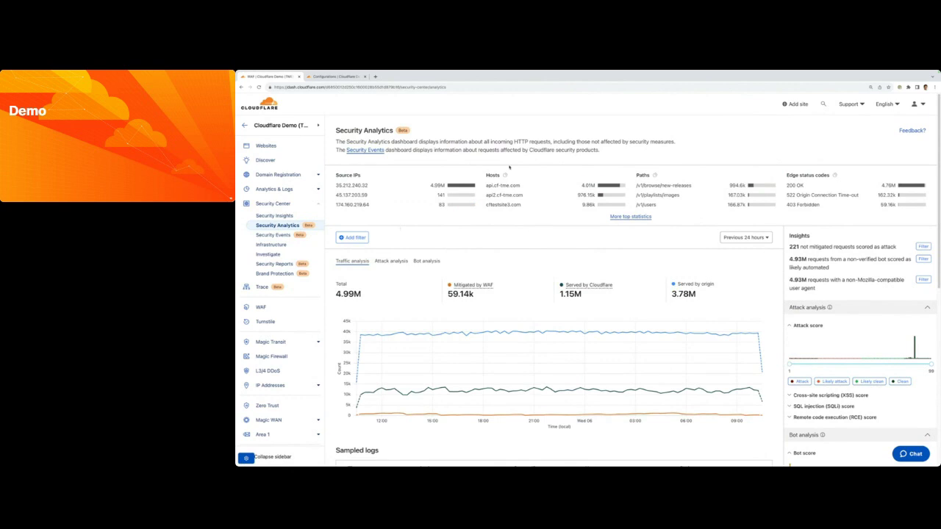
mouse_move(466, 190)
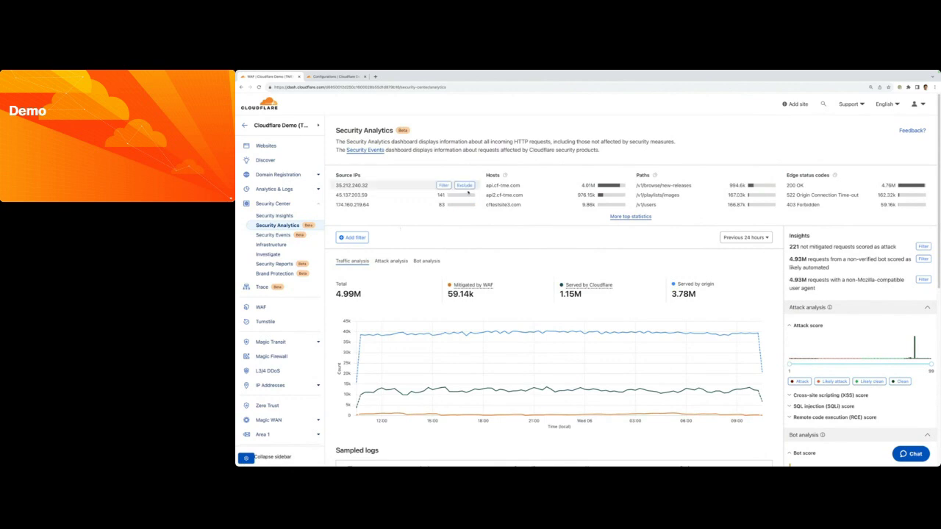
scroll(527, 298, down, 1)
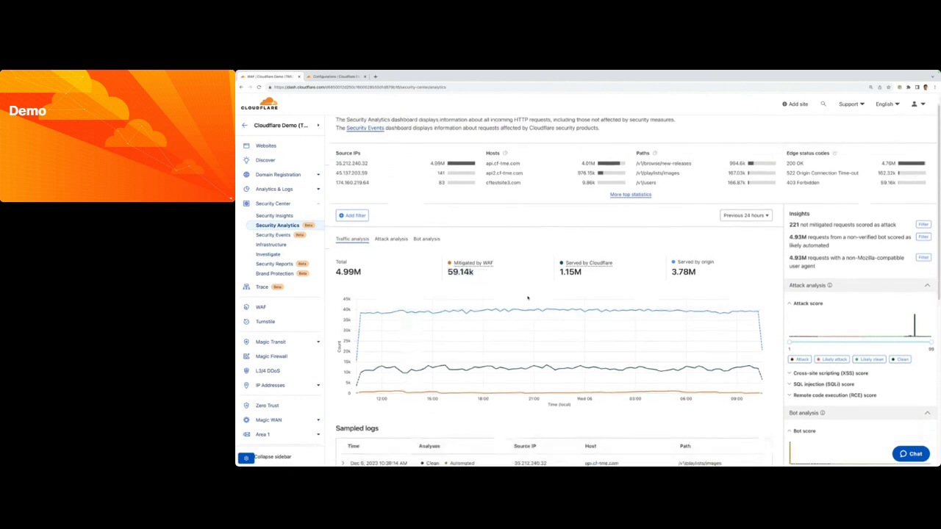